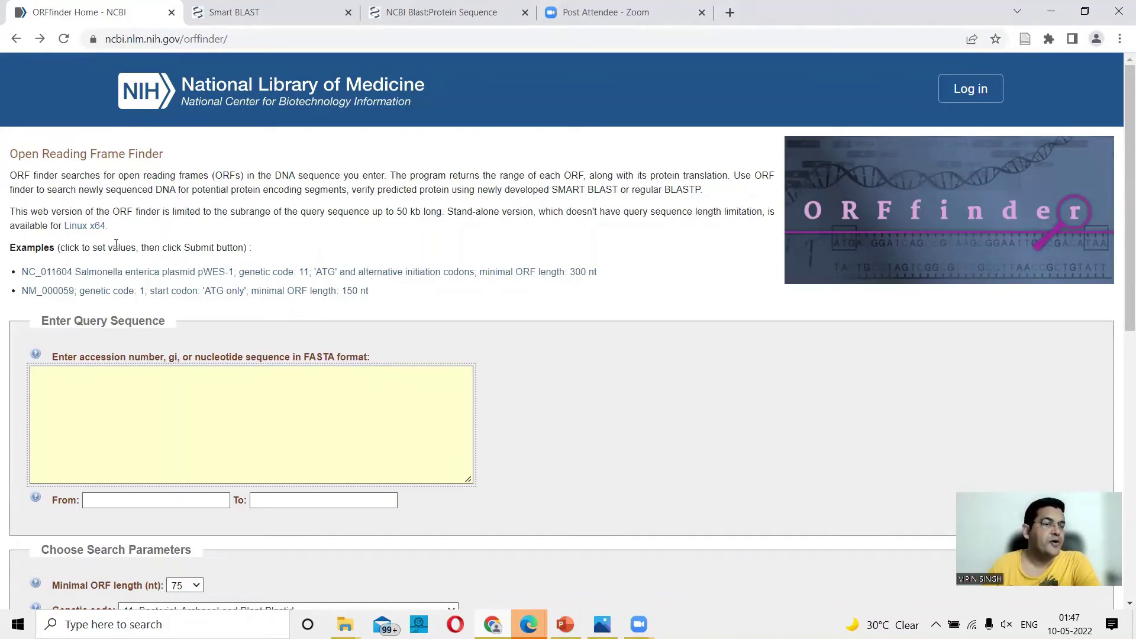
- Open the NCBI home page in a new browser tab, keeping the ORFfinder page open
scroll(638, 330, "down", 2)
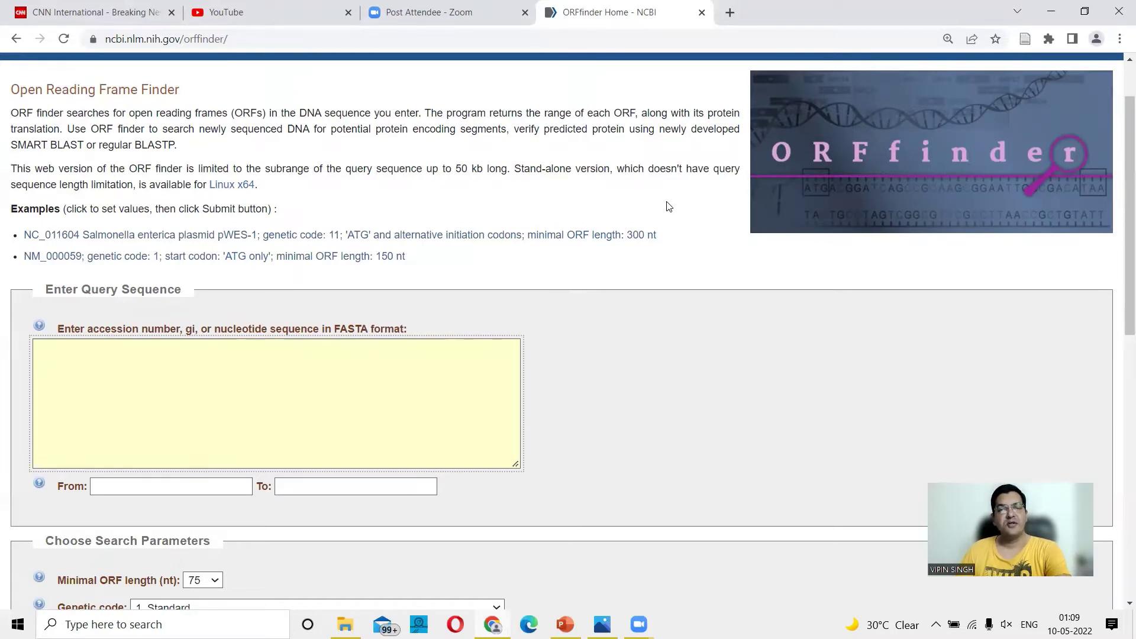
left_click(396, 389)
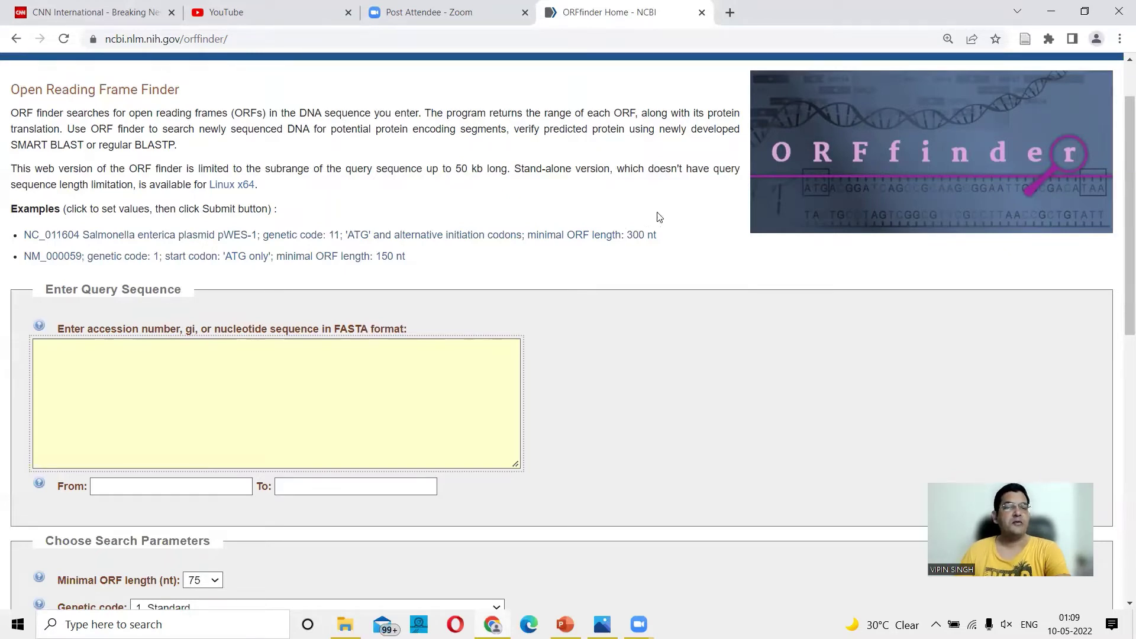
left_click(734, 13)
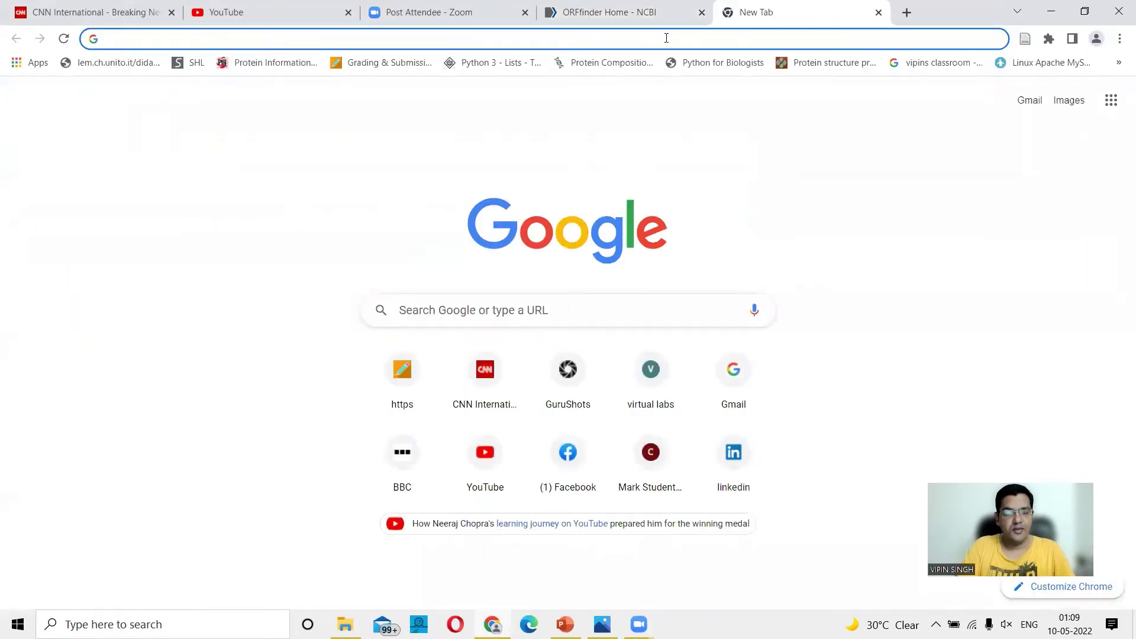
type("n")
key("Return")
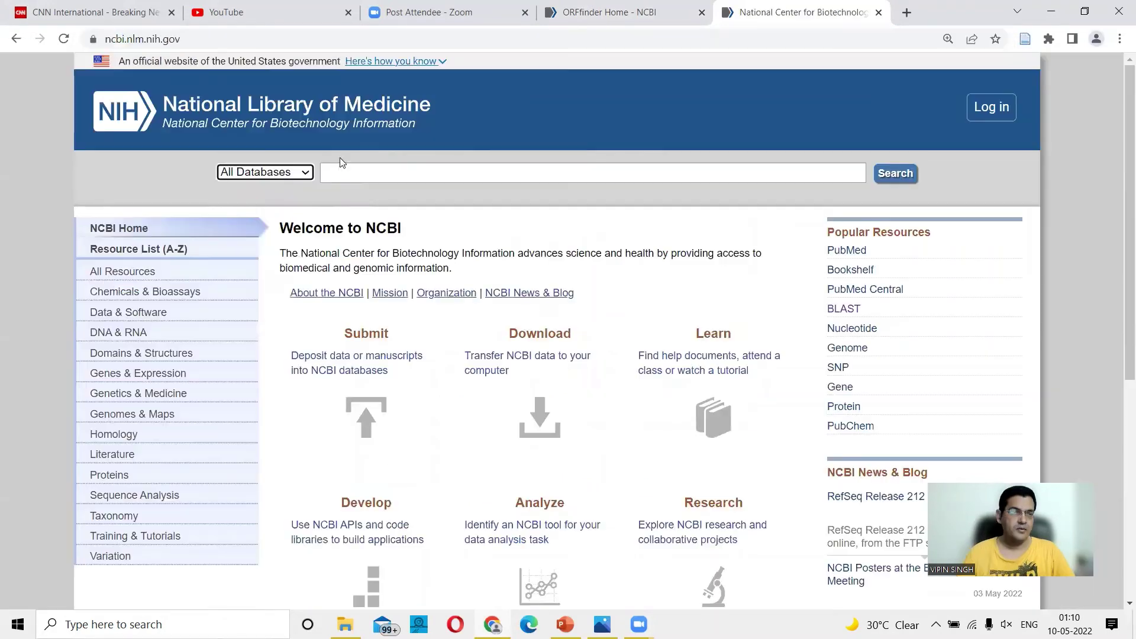
- Search the Nucleotide database for pBR322
left_click(308, 173)
scroll(277, 293, "down", 5)
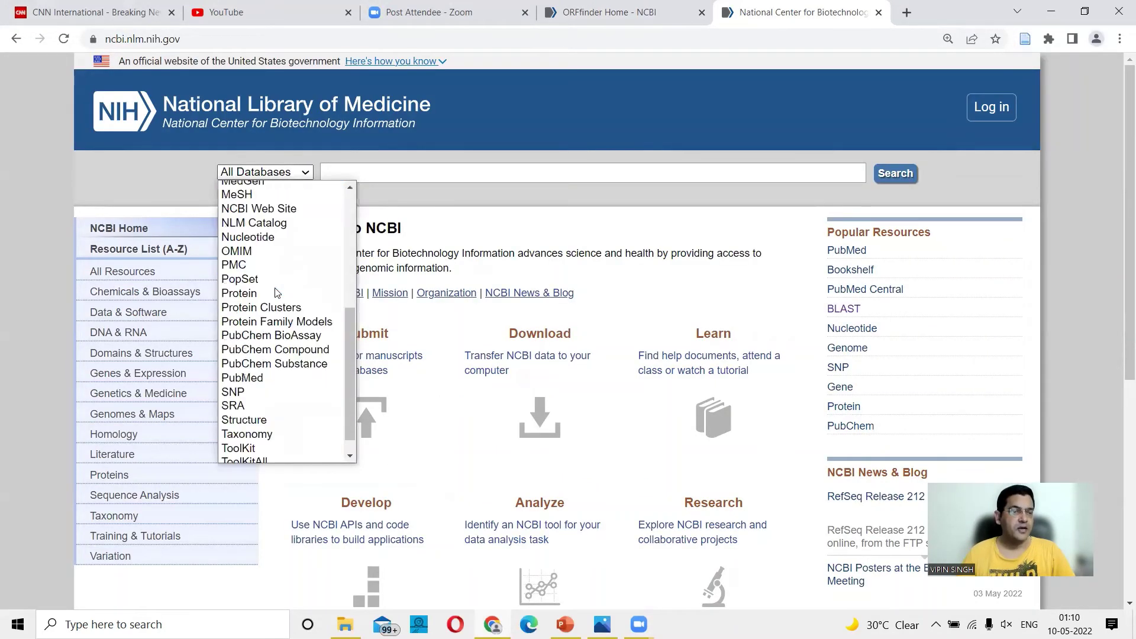
scroll(277, 293, "down", 1)
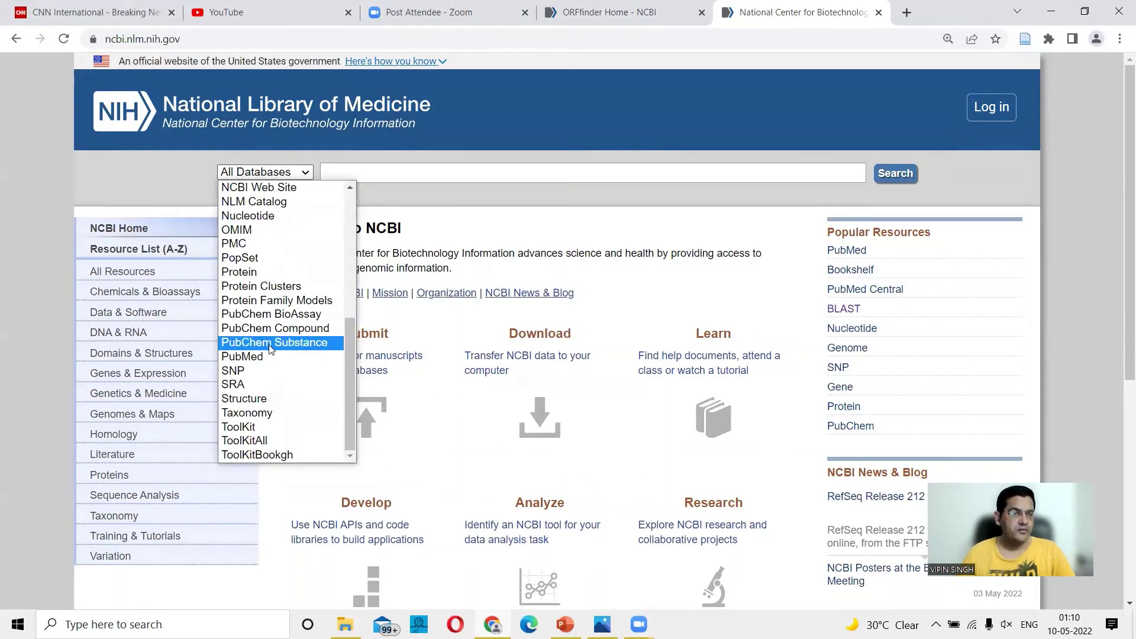
left_click(263, 220)
left_click(357, 174)
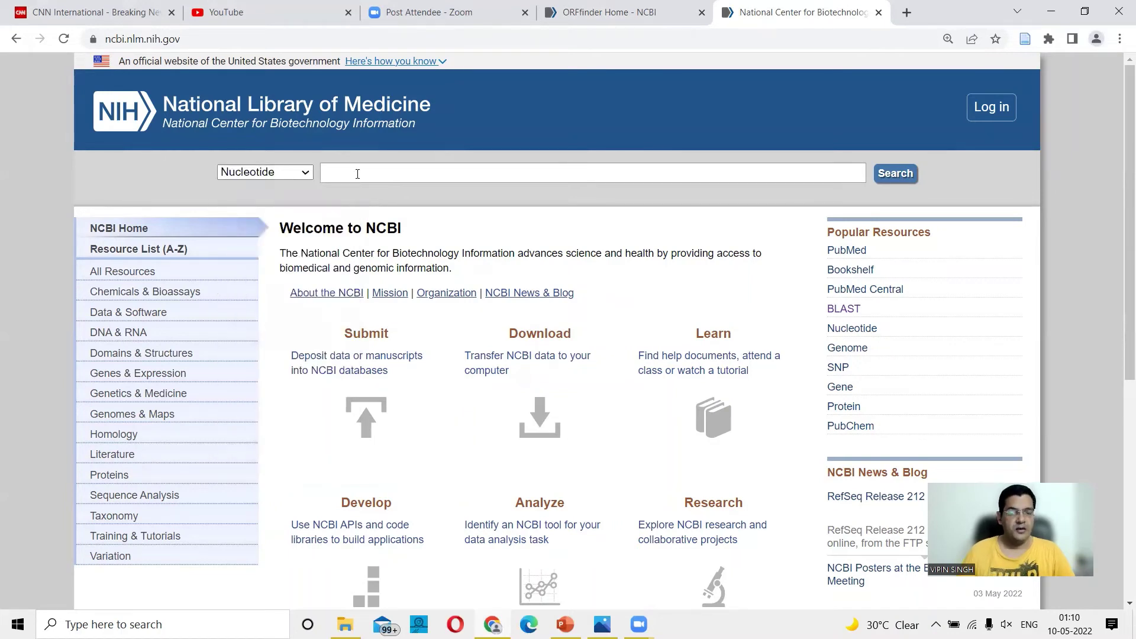
type("p")
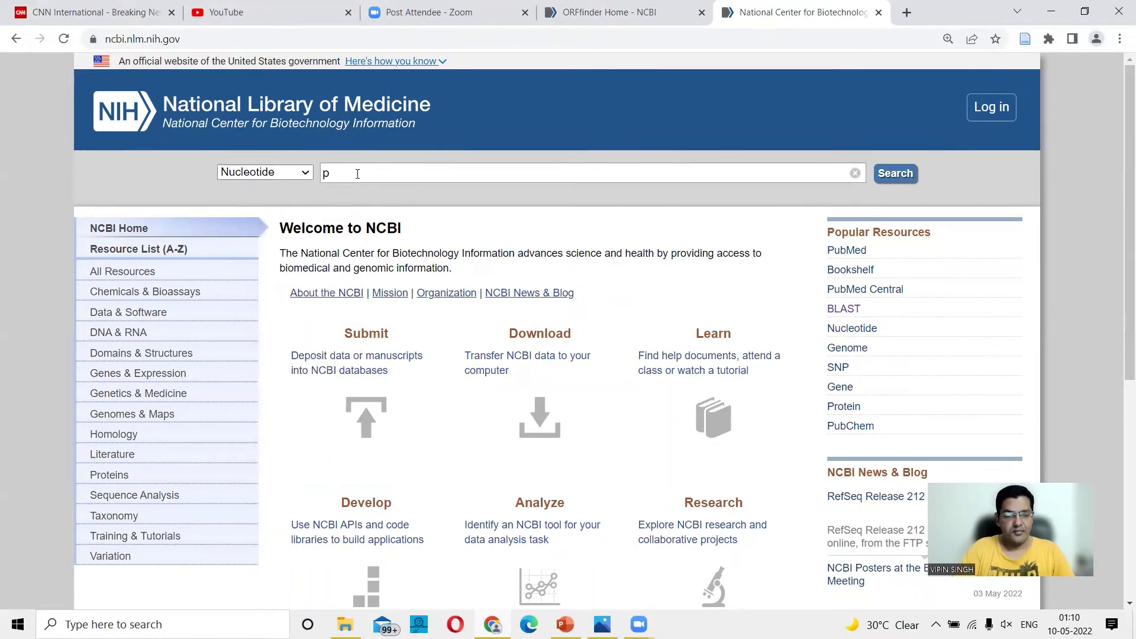
type("BR")
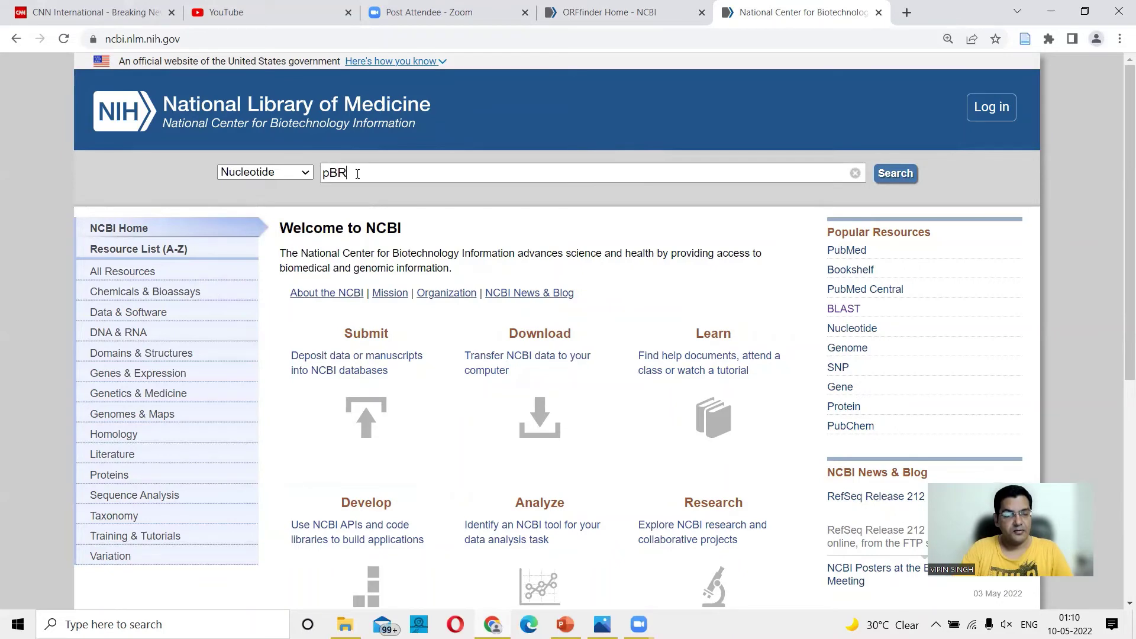
type("322")
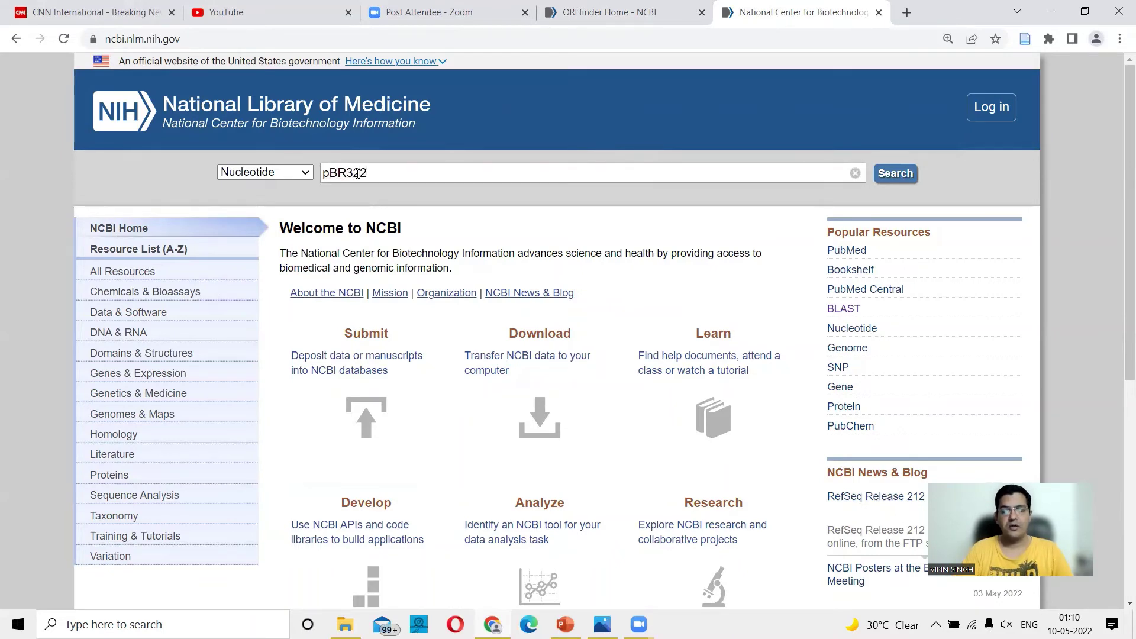
key("Return")
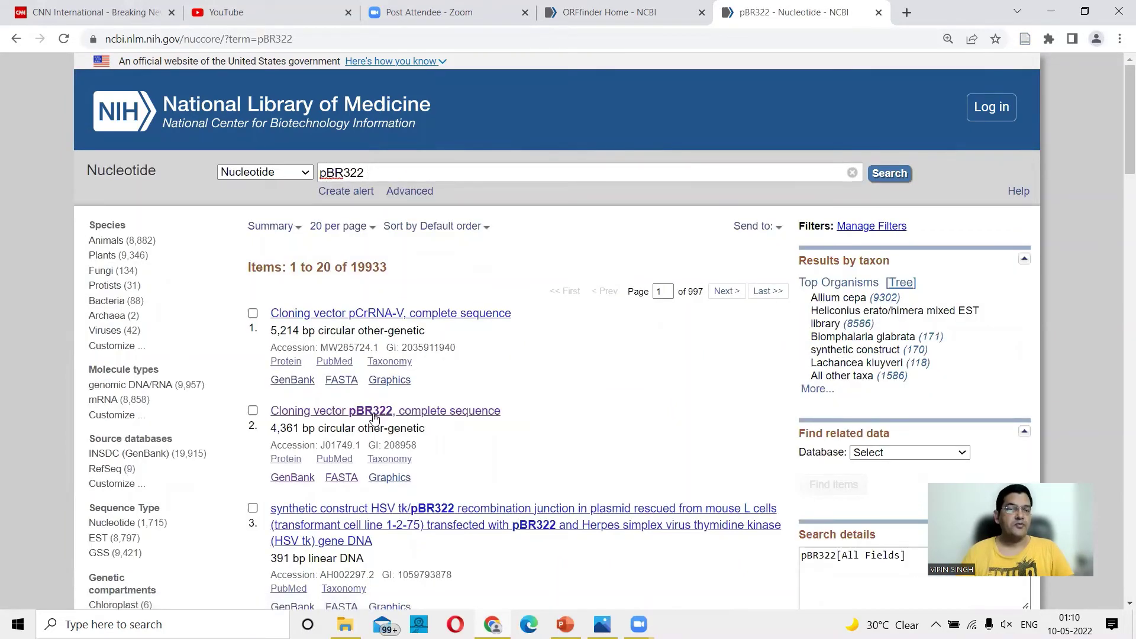
- Open the record "Cloning vector pBR322, complete sequence" and go to its tet gene annotation
left_click(253, 411)
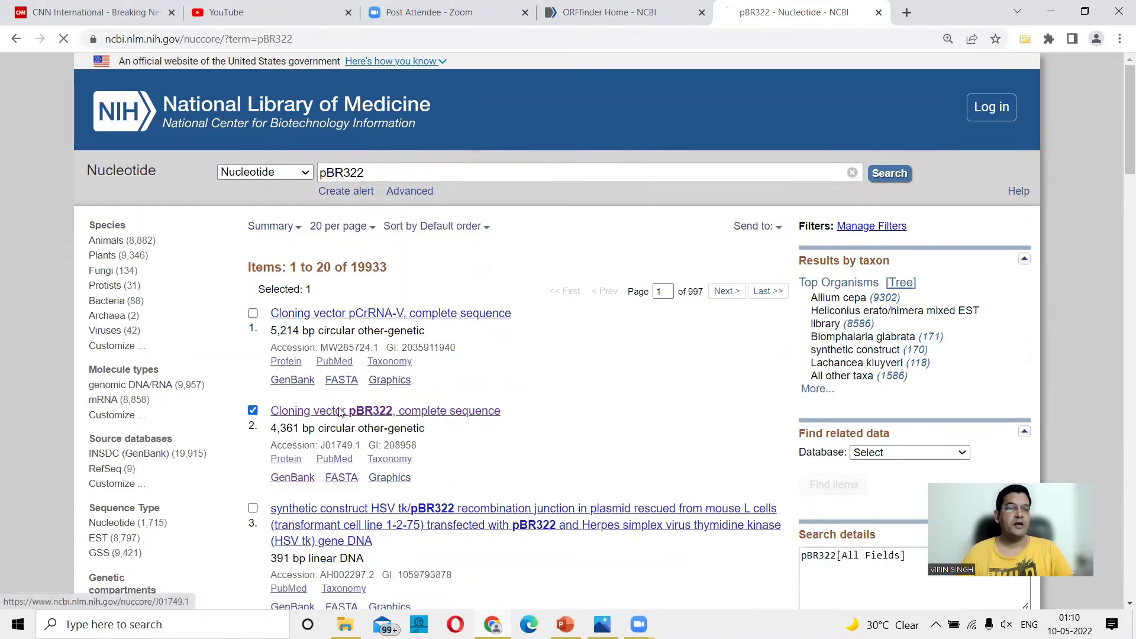
left_click(340, 411)
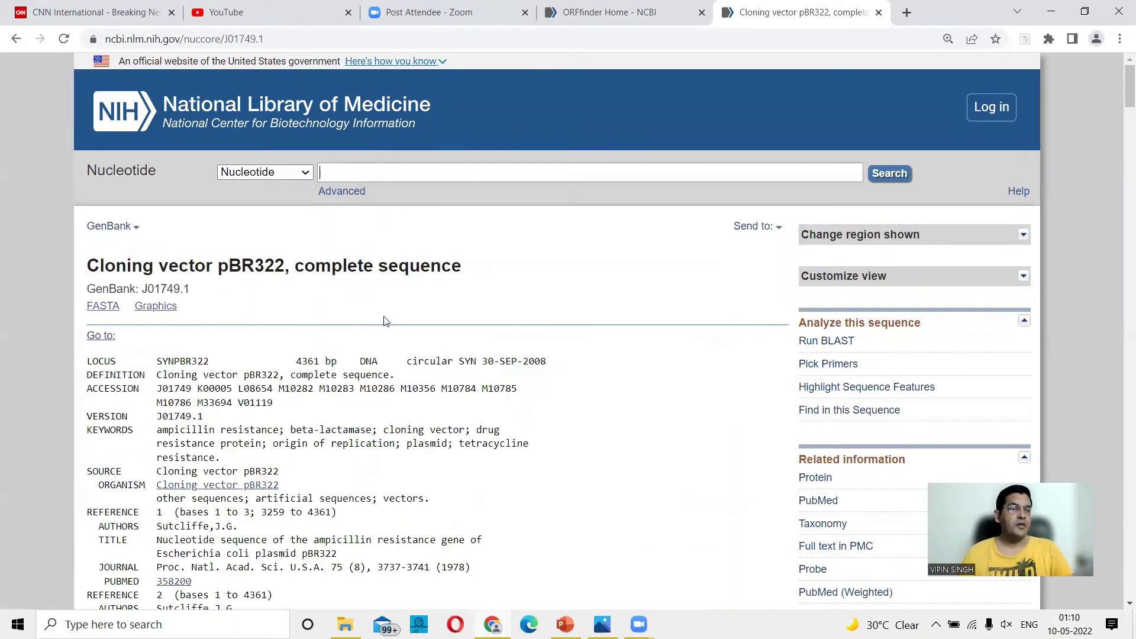
scroll(513, 274, "down", 1)
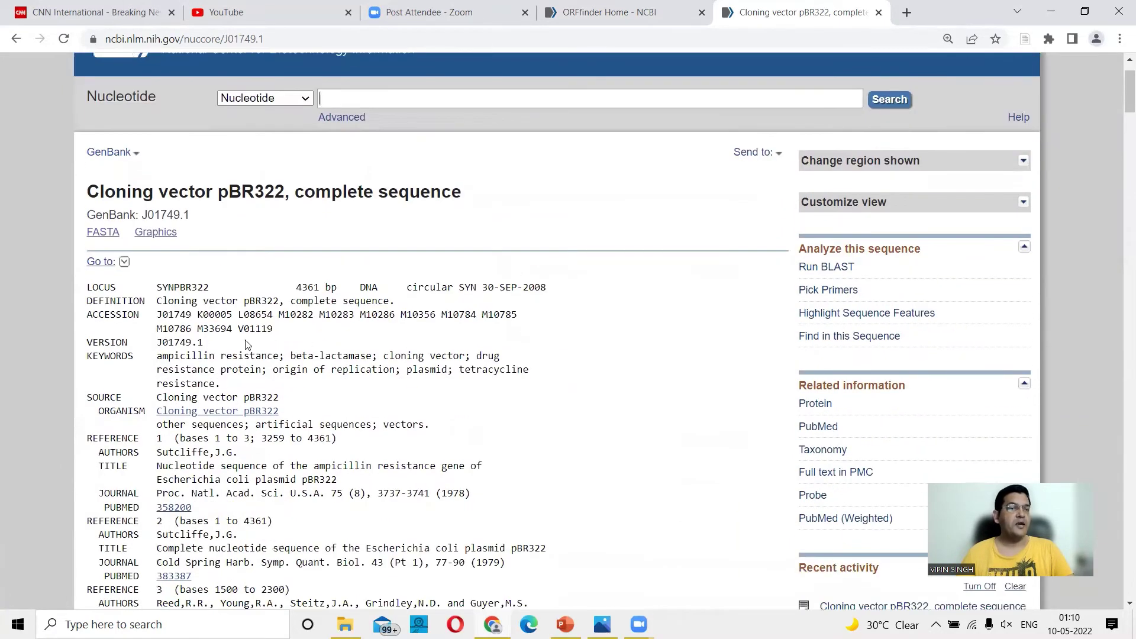
scroll(441, 287, "down", 5)
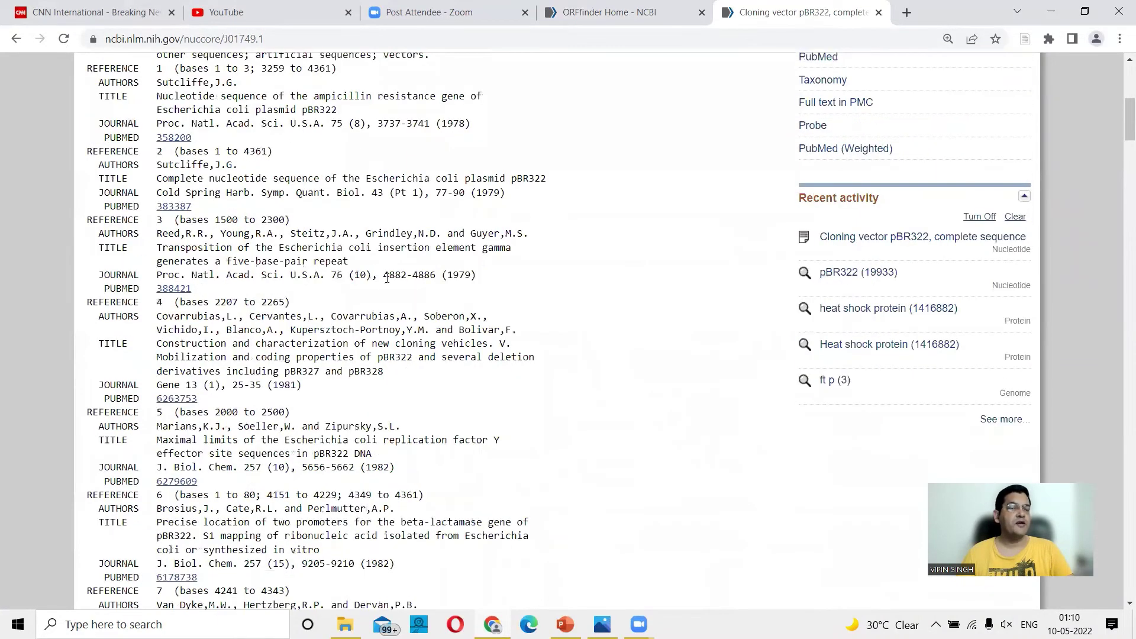
scroll(385, 288, "down", 4)
scroll(386, 288, "down", 5)
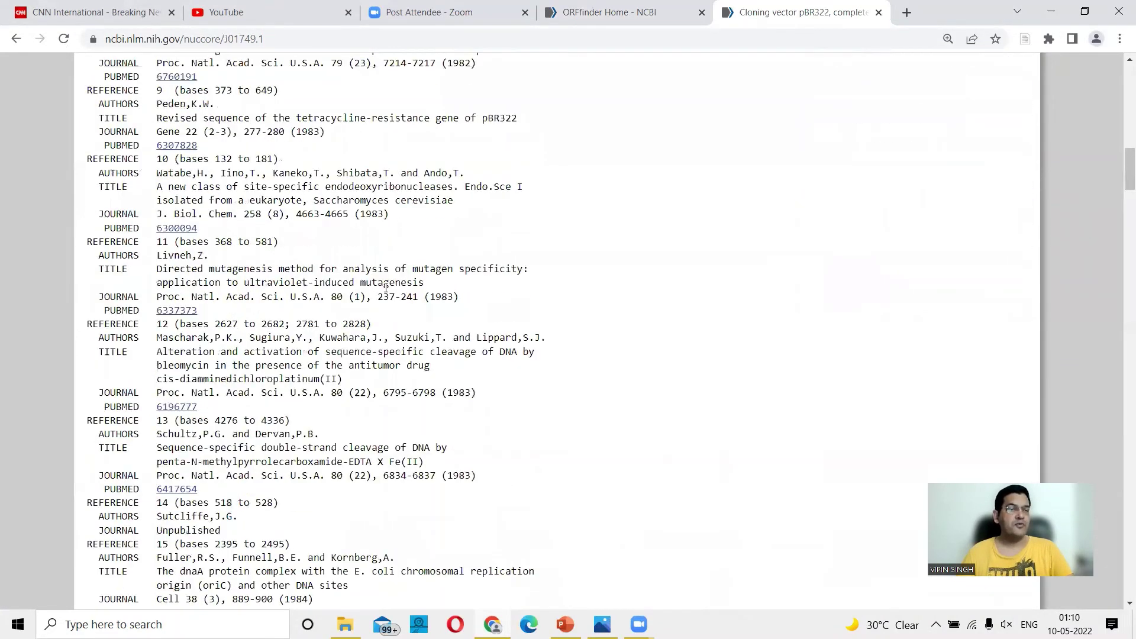
scroll(386, 288, "down", 18)
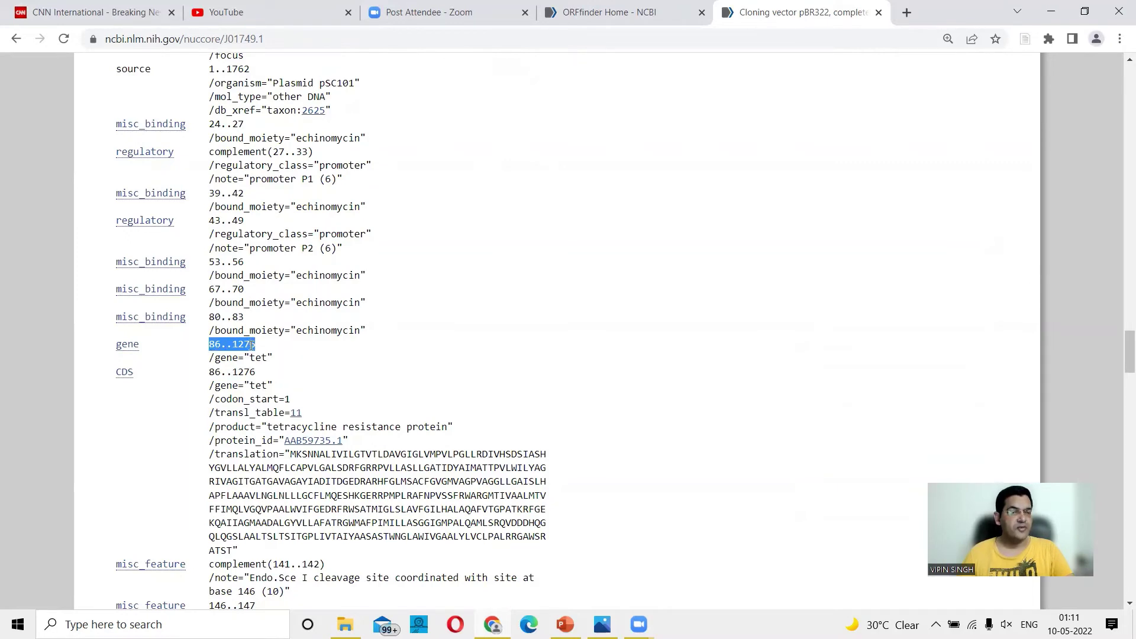
- Examine the product and protein translation of the tet coding sequence, and the remaining annotated features down to the nucleotide sequence
left_click_drag(214, 426, 470, 435)
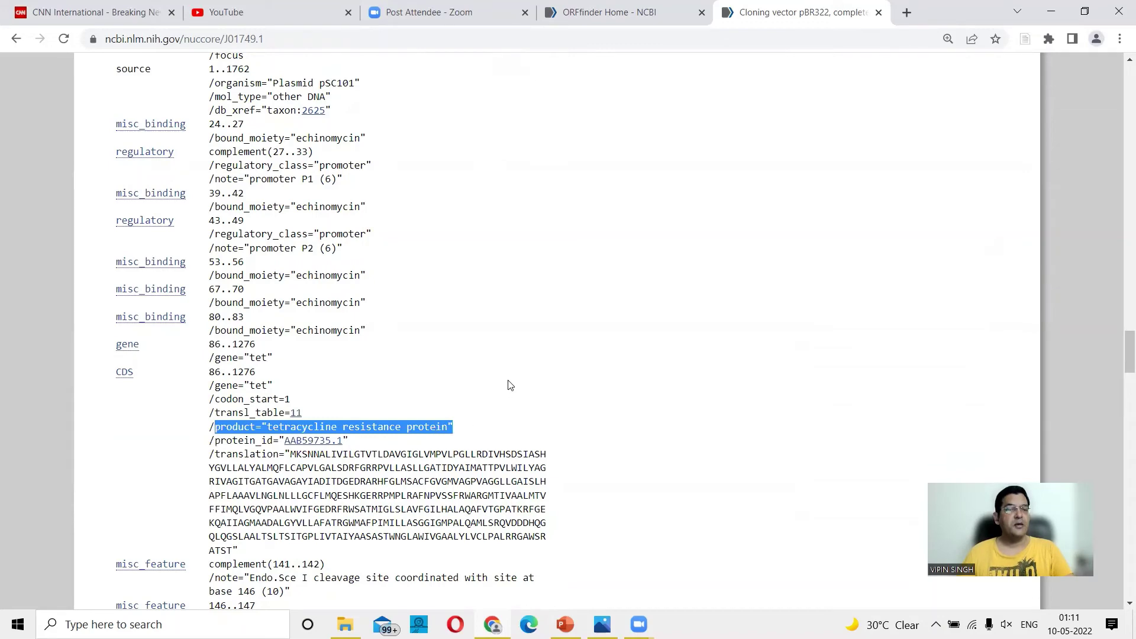
scroll(510, 385, "down", 3)
left_click_drag(285, 233, 479, 350)
left_click(479, 349)
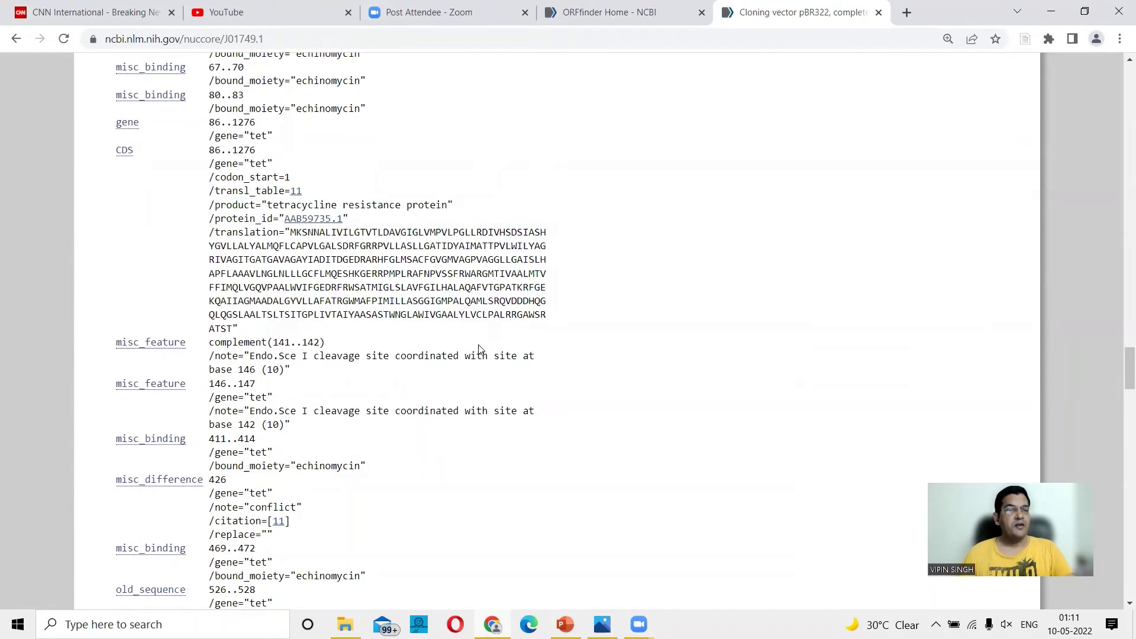
scroll(418, 382, "down", 10)
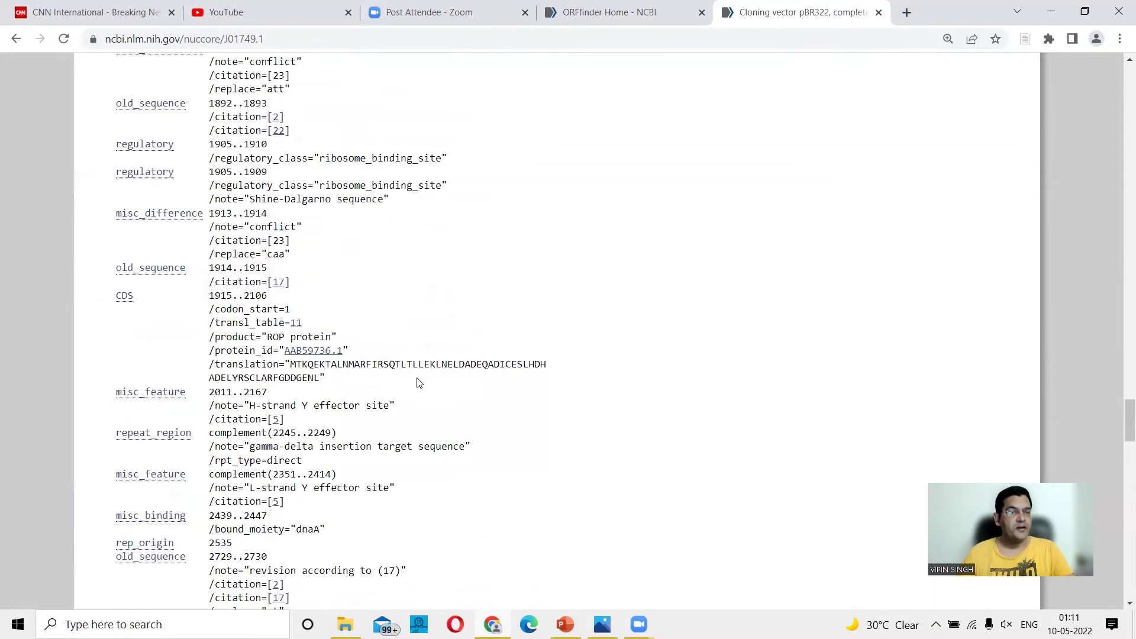
scroll(418, 382, "down", 10)
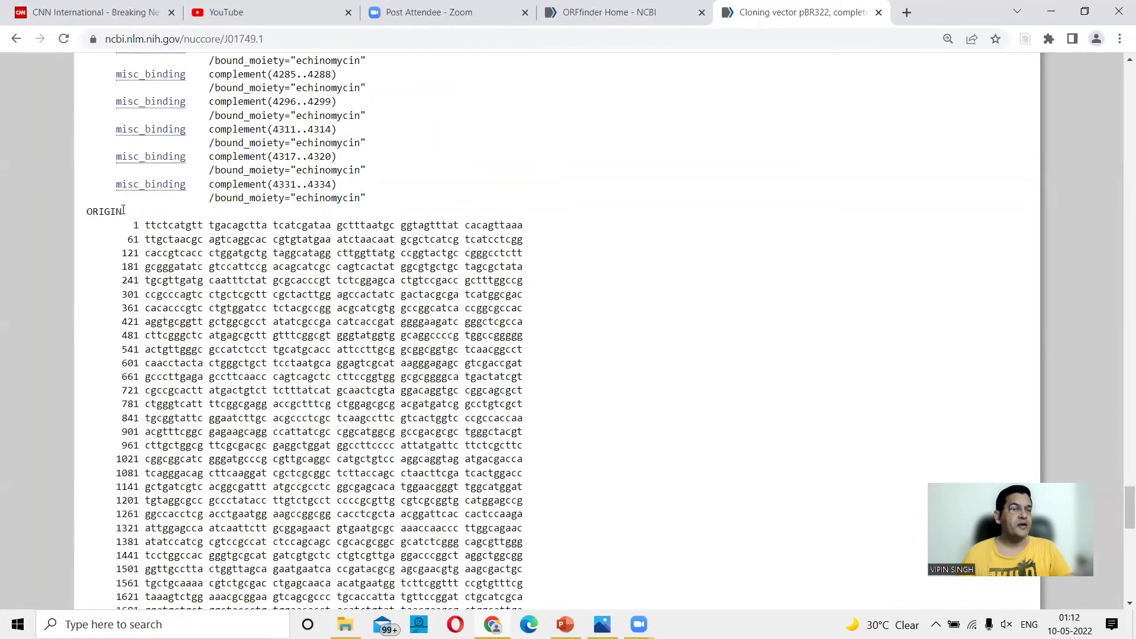
- Examine the numbered nucleotide sequence under ORIGIN, including its first two lines and position numbers, and return to the record's beginning
left_click_drag(122, 210, 85, 214)
left_click(138, 202)
scroll(267, 251, "down", 2)
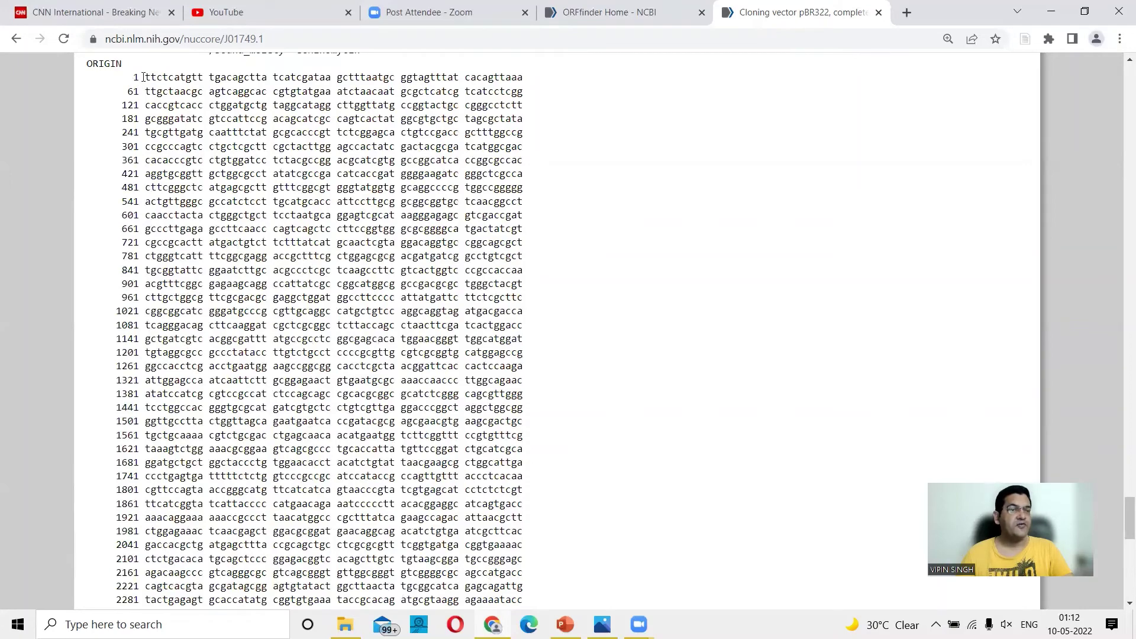
left_click_drag(142, 77, 528, 80)
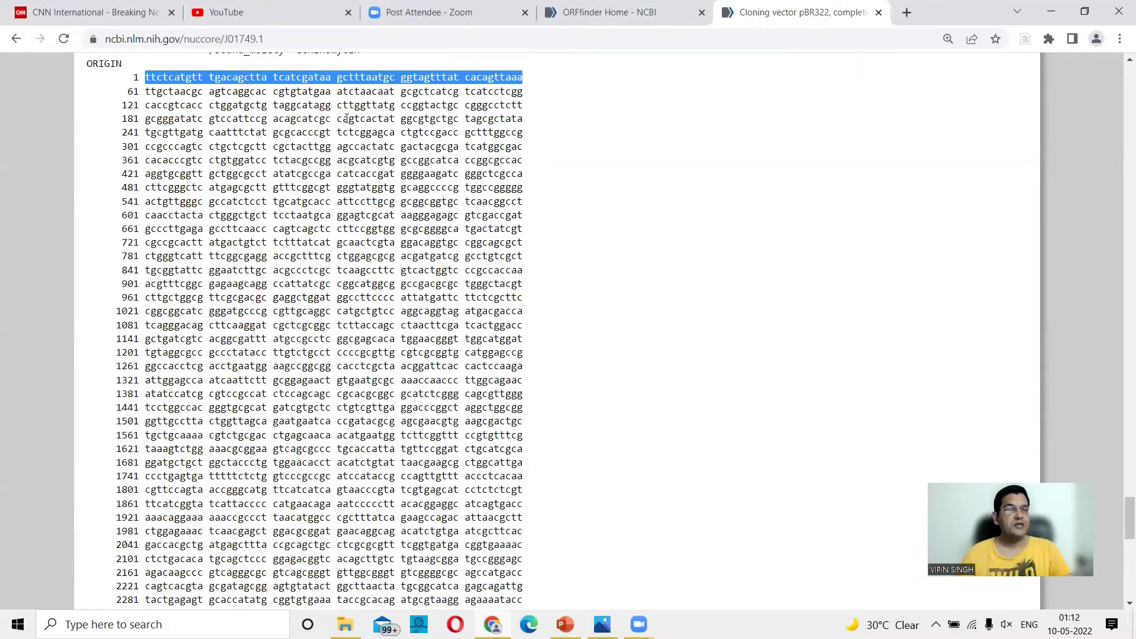
left_click(157, 77)
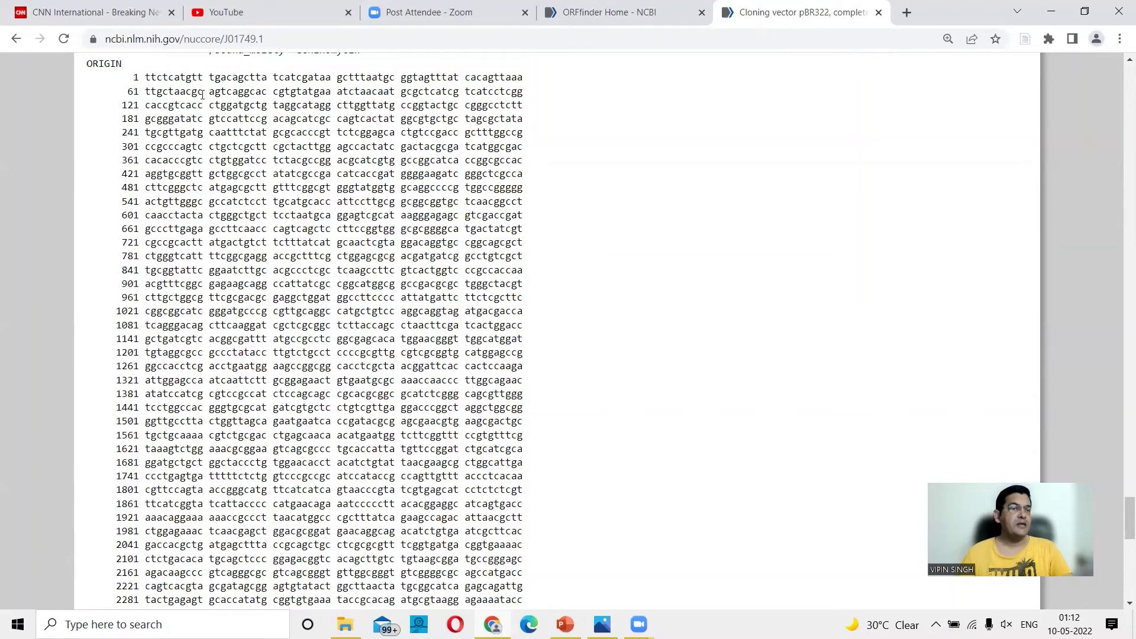
left_click_drag(142, 78, 528, 95)
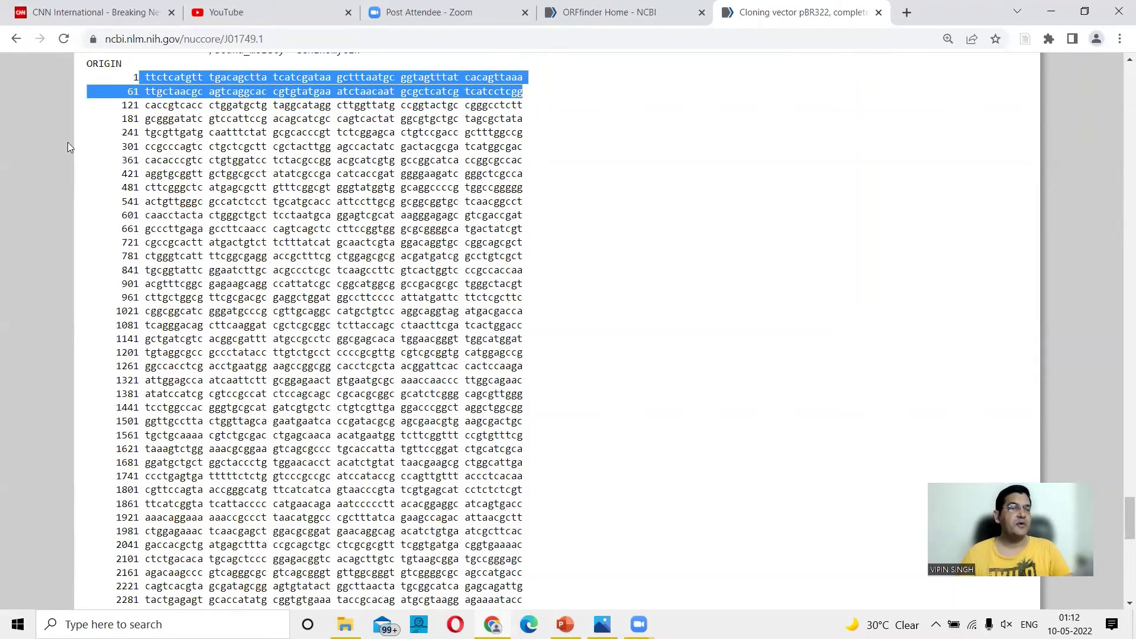
double_click(136, 77)
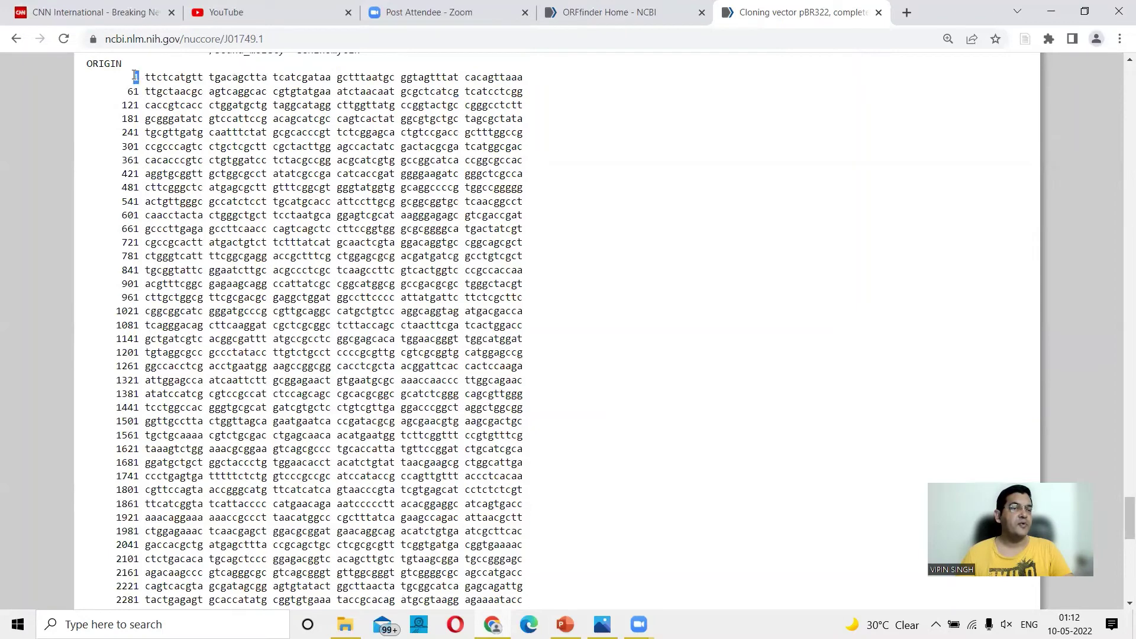
scroll(267, 281, "down", 12)
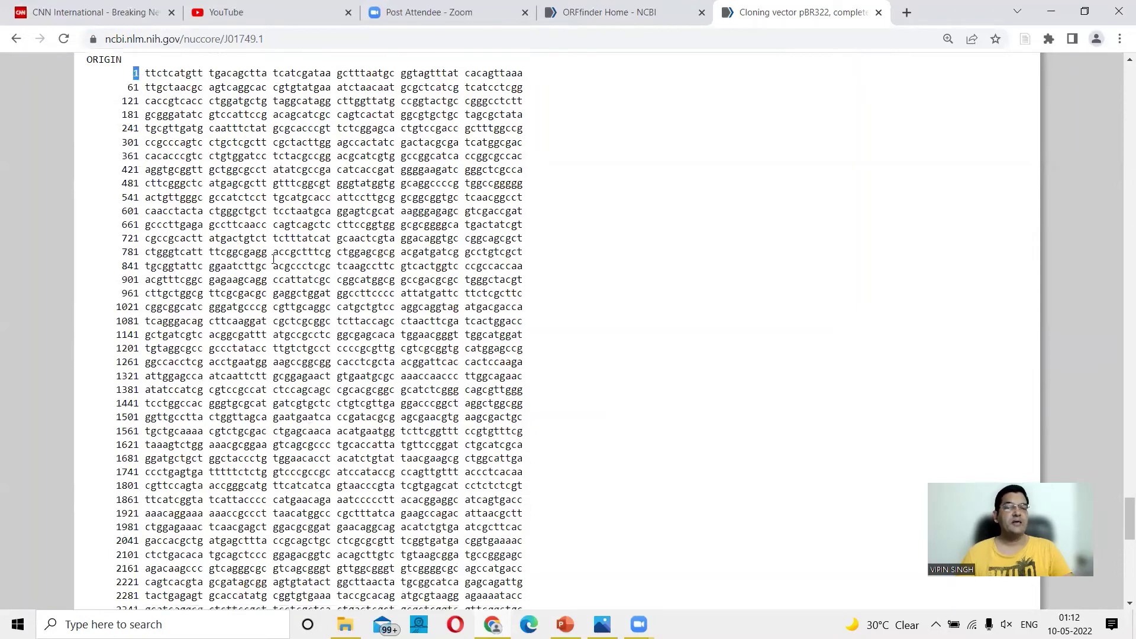
scroll(267, 281, "up", 11)
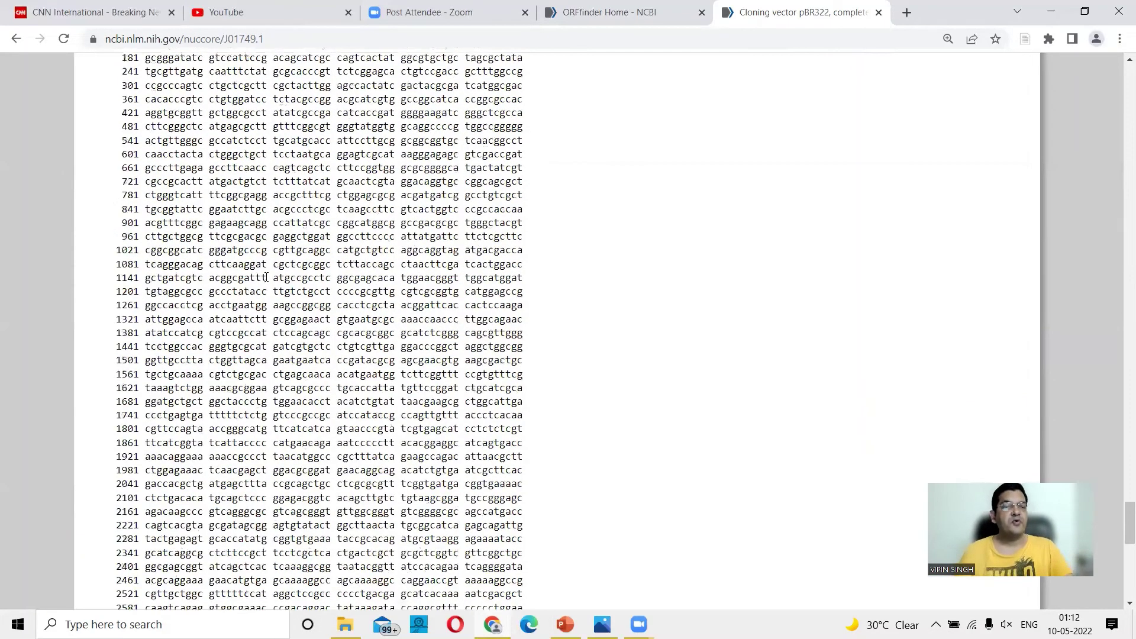
scroll(266, 276, "up", 15)
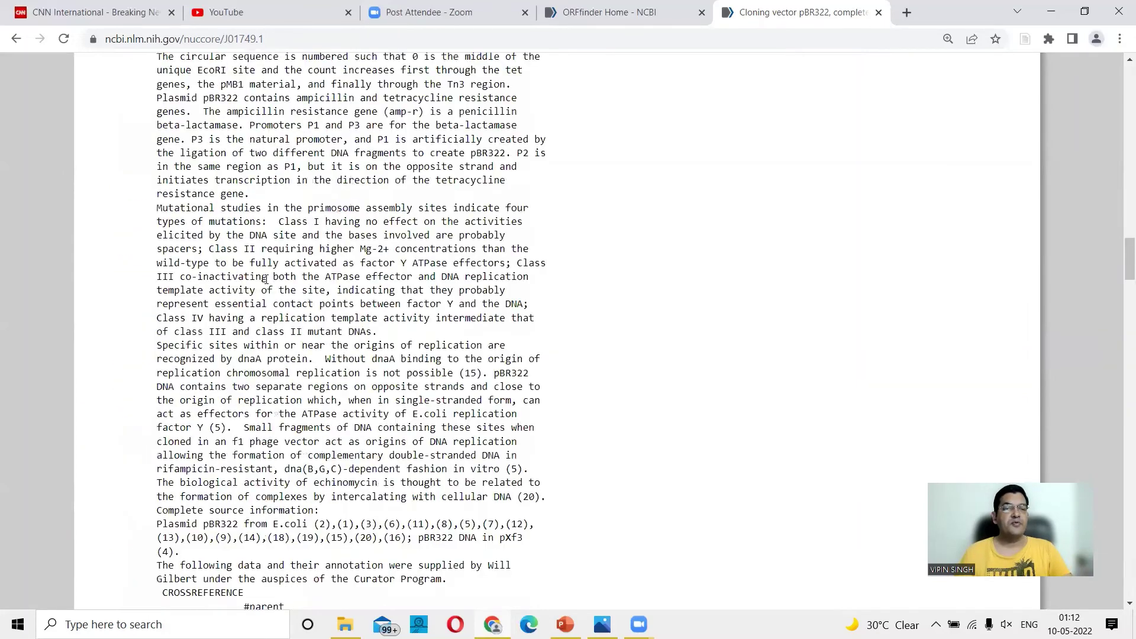
scroll(265, 279, "up", 10)
scroll(266, 281, "up", 10)
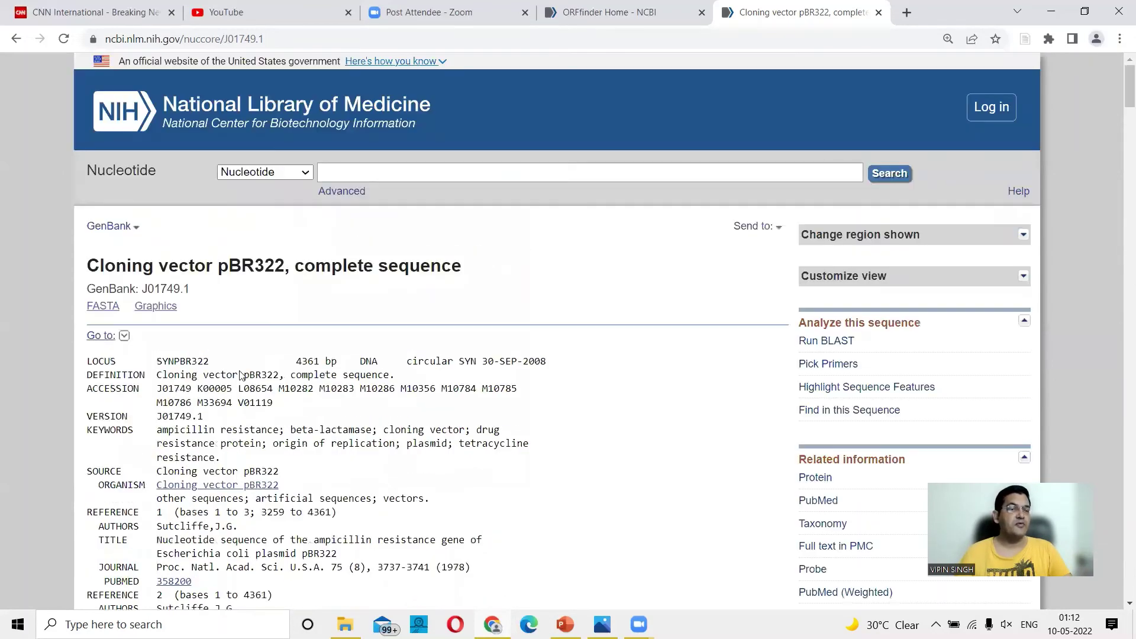
- Display the pBR322 record in FASTA format and copy the complete sequence together with its header line
left_click(106, 307)
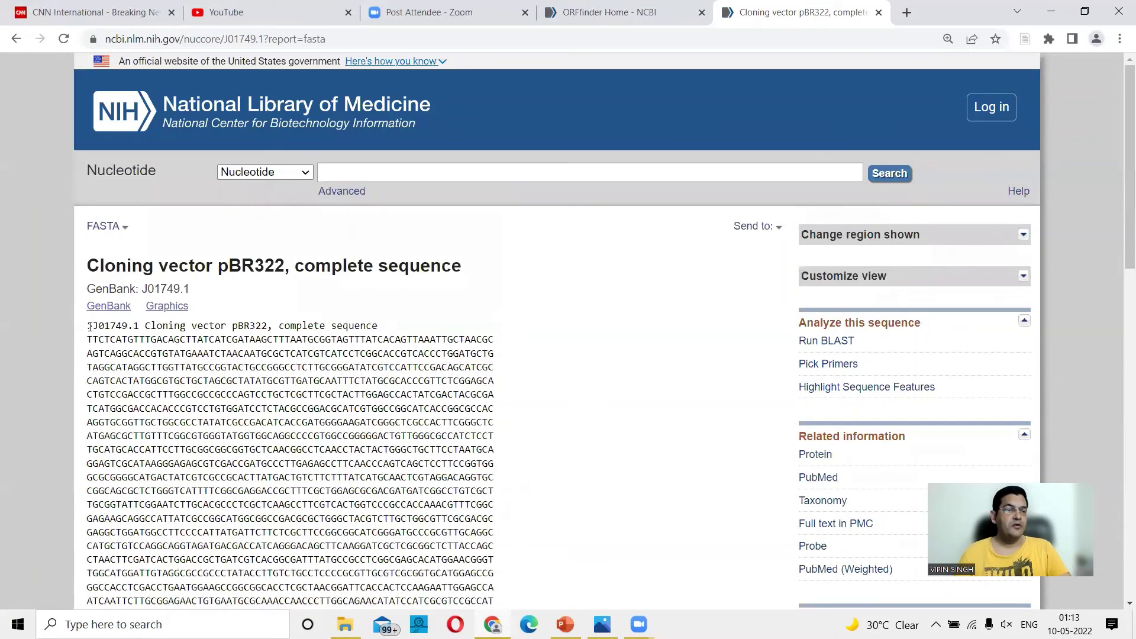
left_click_drag(90, 325, 483, 526)
scroll(483, 526, "down", 4)
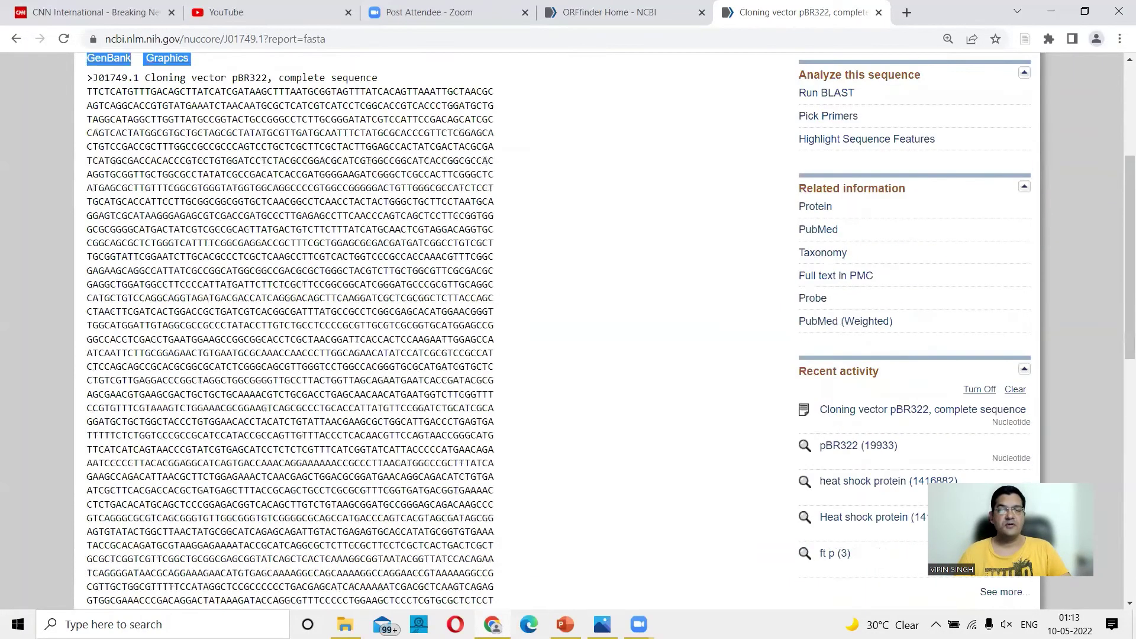
scroll(446, 330, "down", 10)
left_click(425, 327, "shift")
right_click(396, 157)
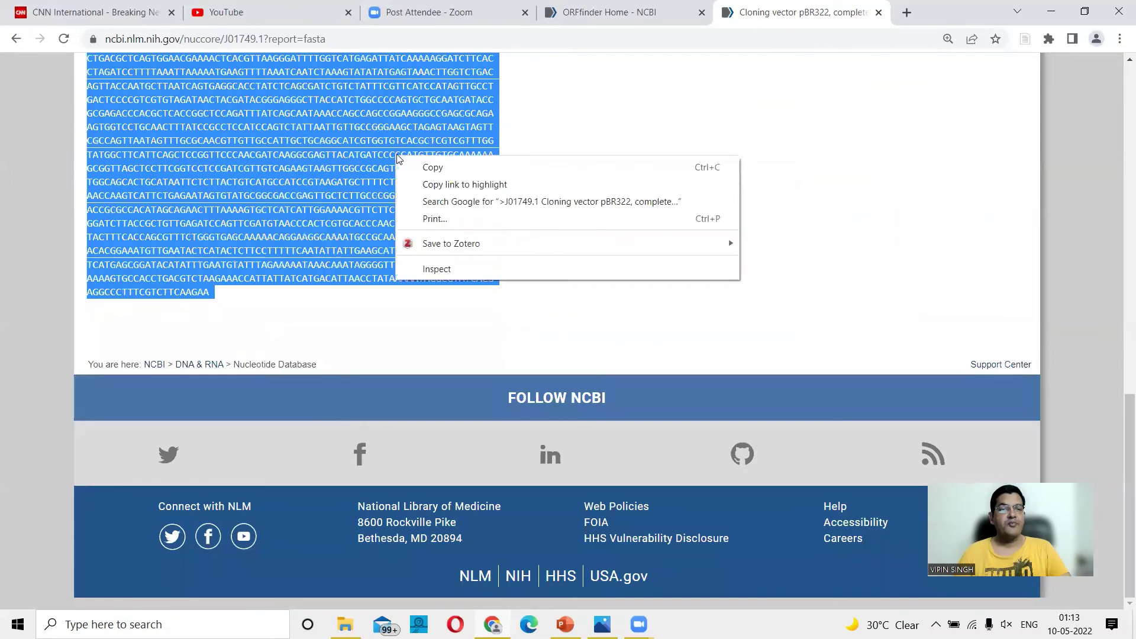
left_click(433, 168)
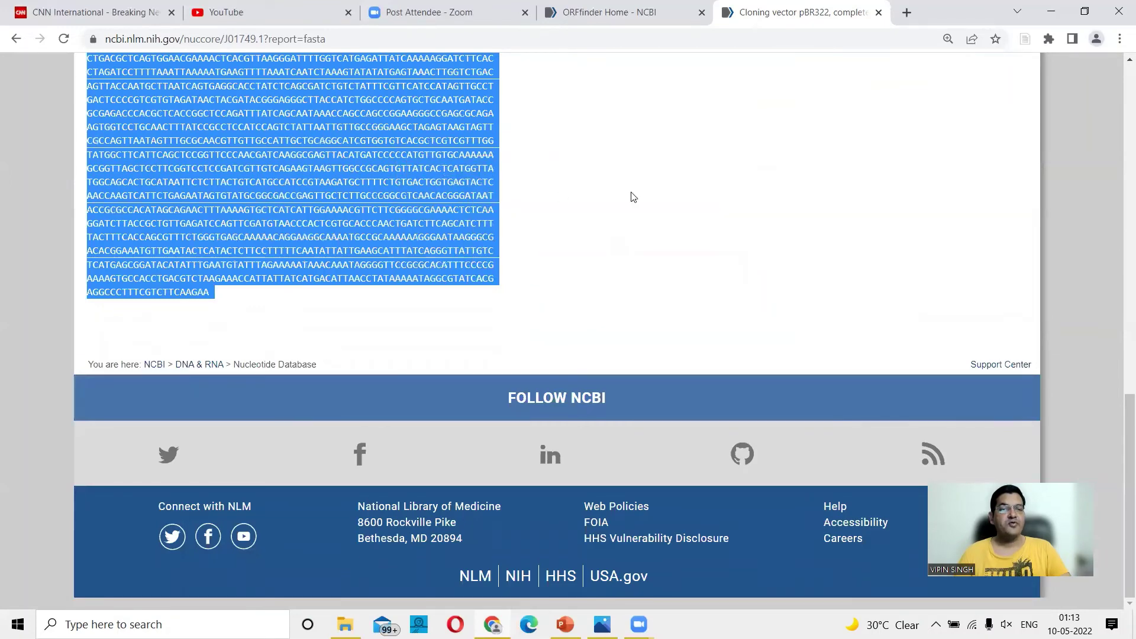
- Paste the copied pBR322 FASTA sequence, including its header line, into the ORFfinder query box
left_click(628, 16)
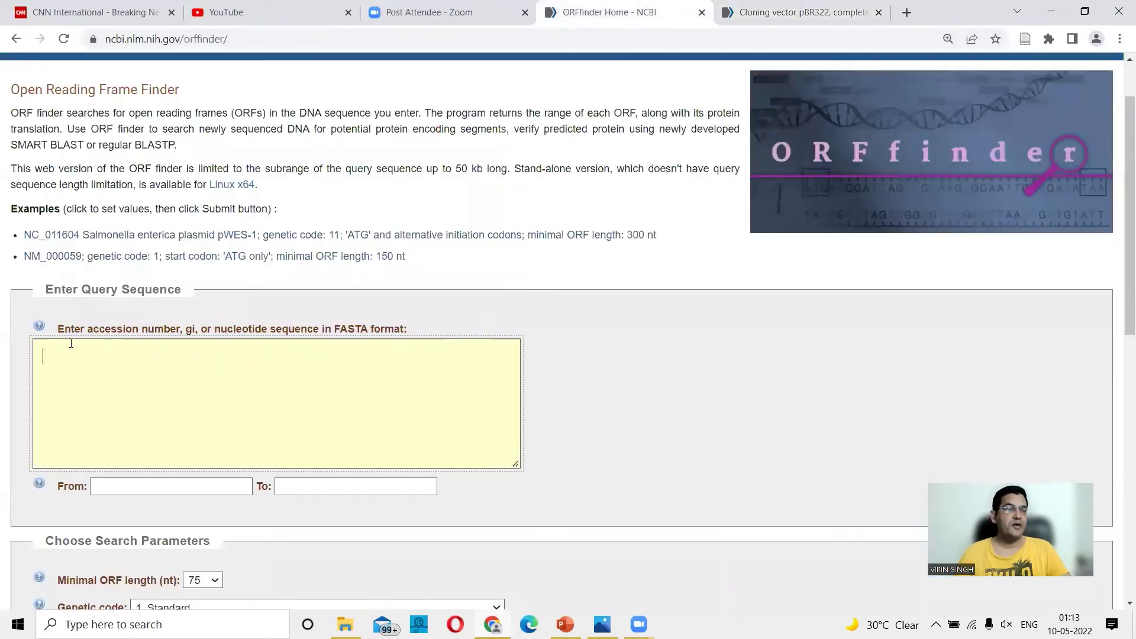
right_click(66, 348)
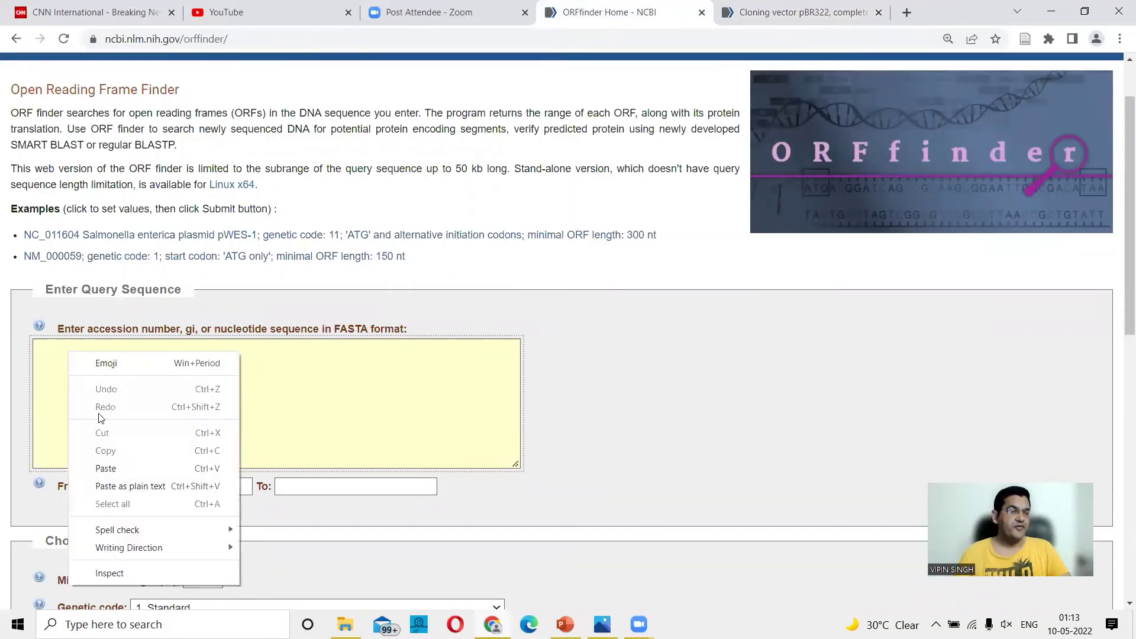
left_click(106, 467)
scroll(218, 390, "up", 20)
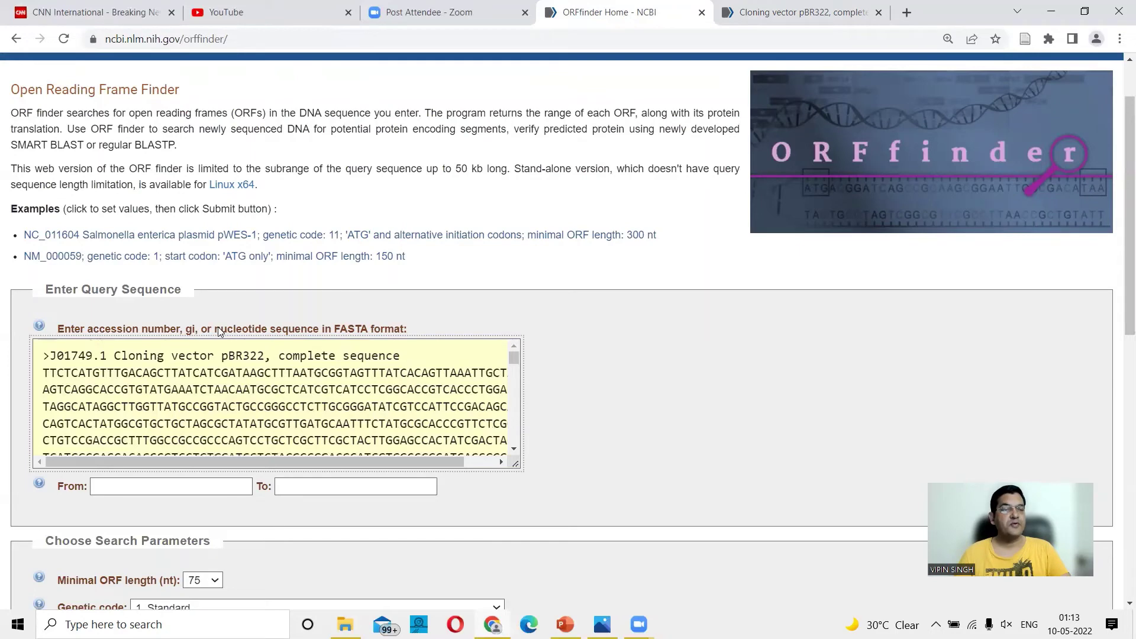
- Examine the pasted query from its FASTA header to the sequence end, along with the subrange fields and search parameters
left_click_drag(216, 333, 427, 340)
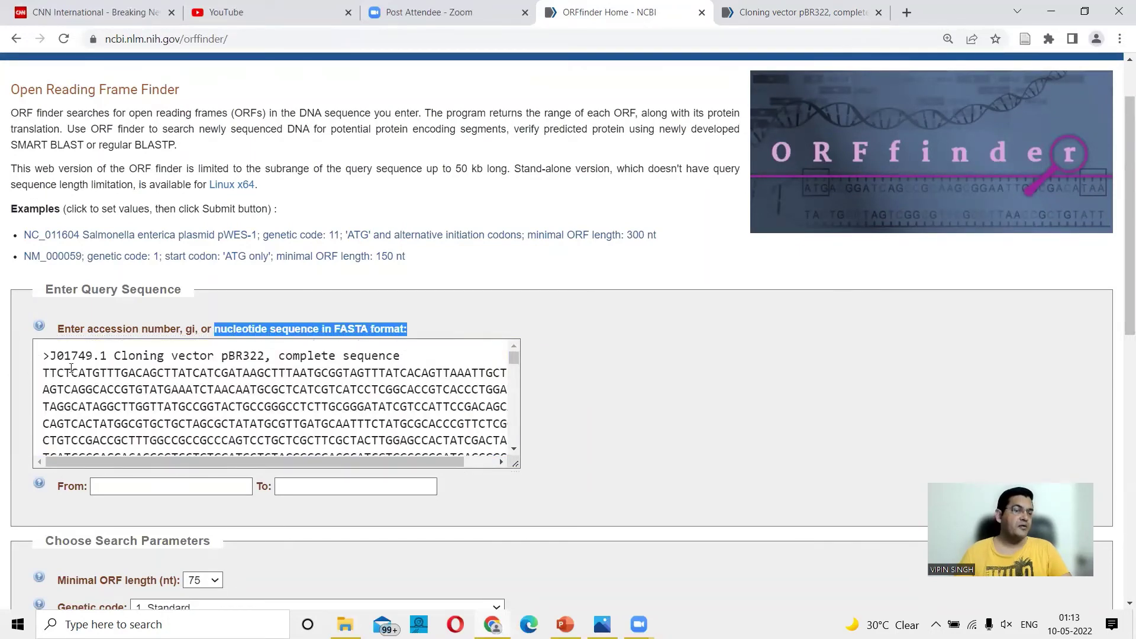
left_click_drag(45, 358, 423, 361)
left_click(57, 357)
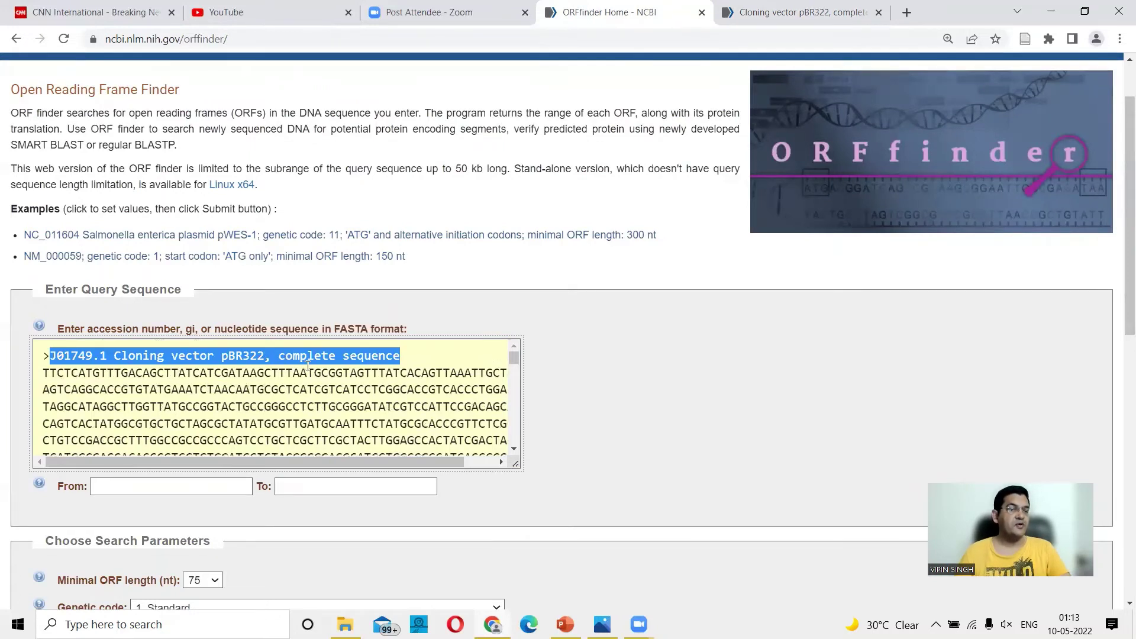
scroll(376, 383, "down", 20)
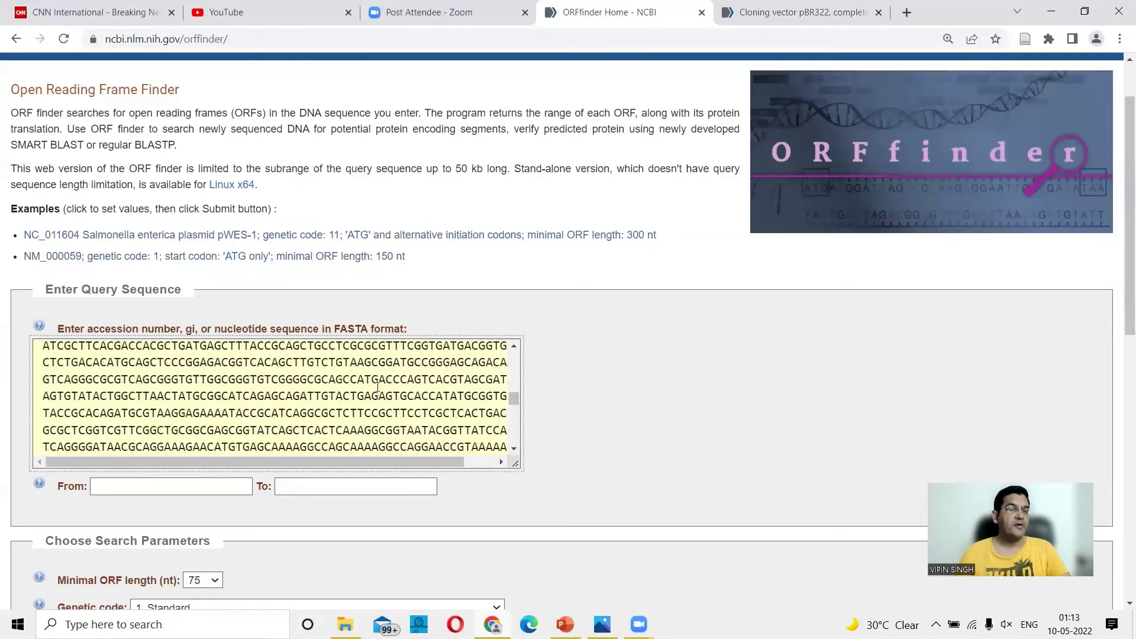
scroll(692, 362, "down", 5)
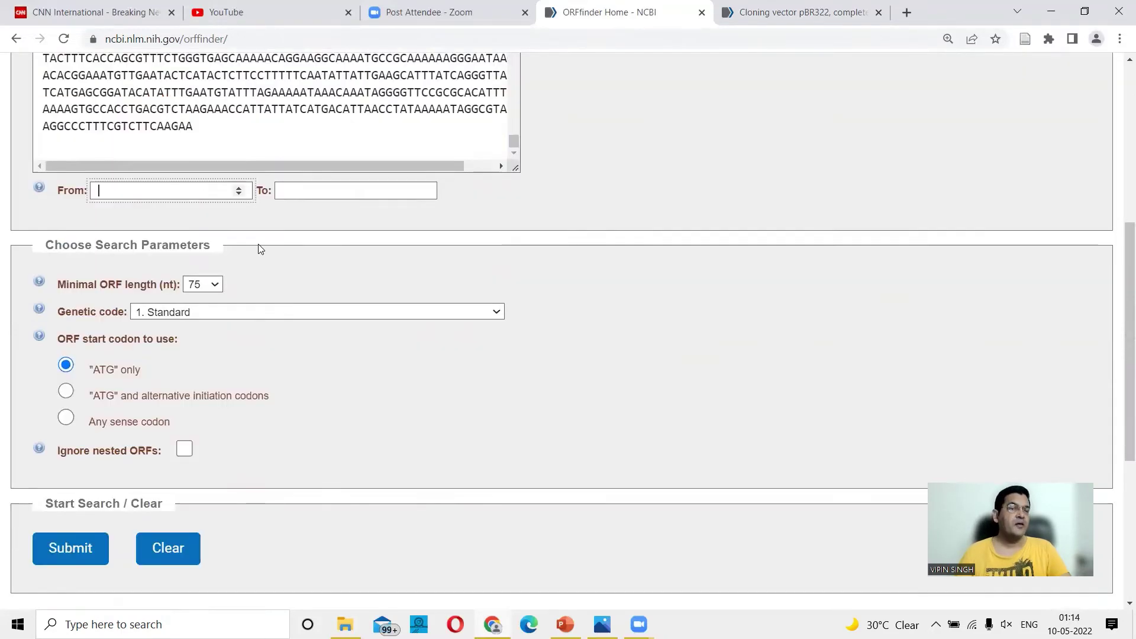
scroll(584, 219, "up", 1)
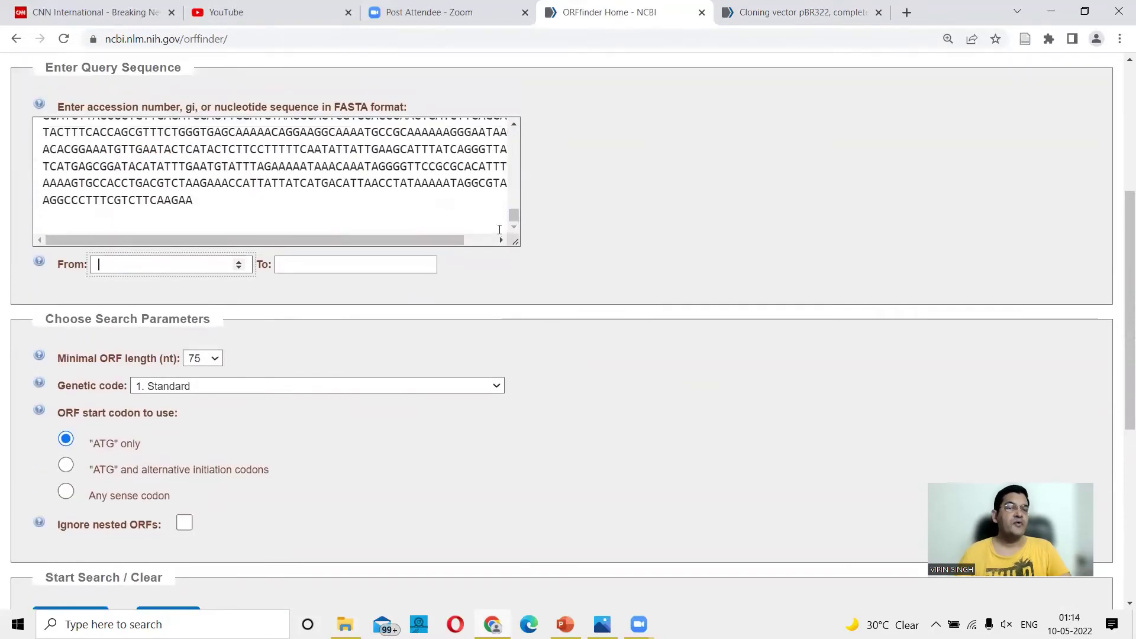
left_click(127, 264)
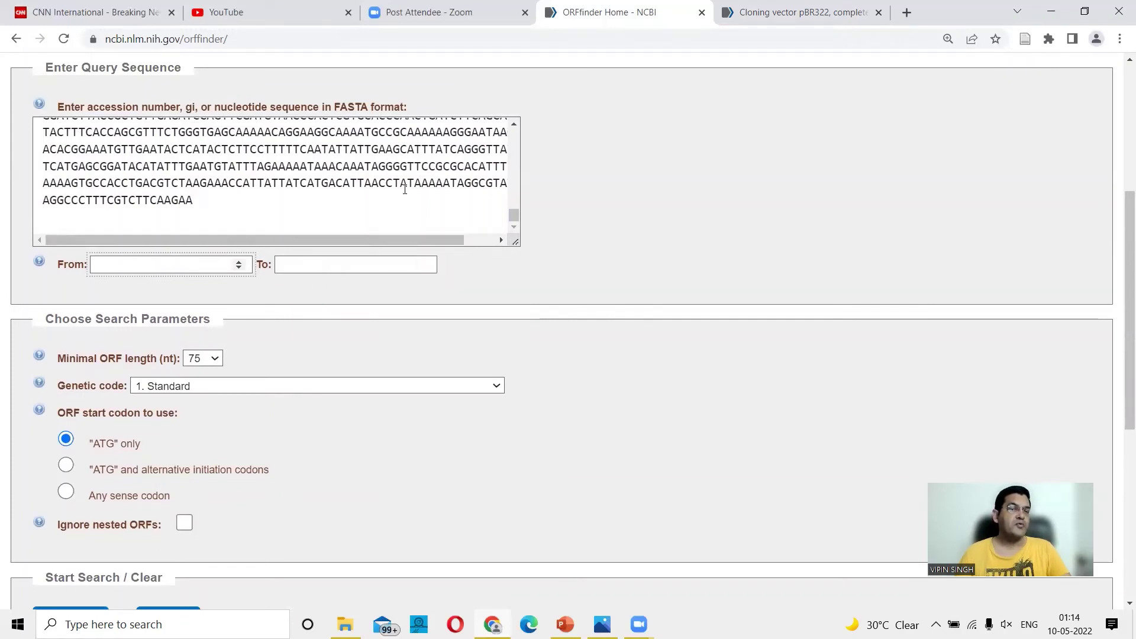
scroll(366, 217, "up", 20)
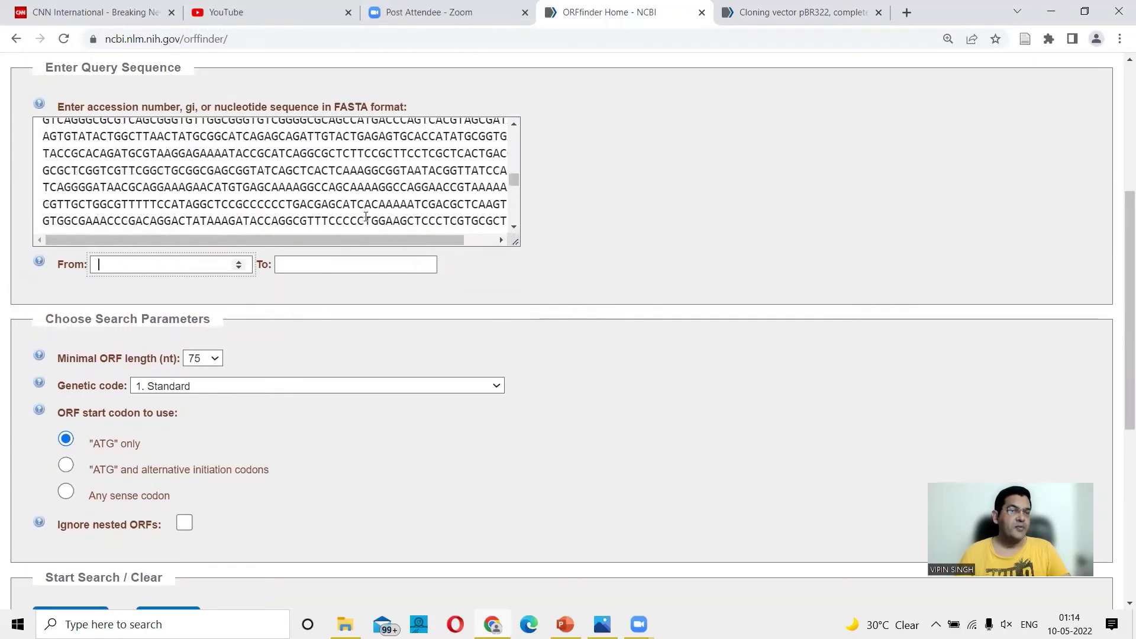
scroll(425, 298, "down", 3)
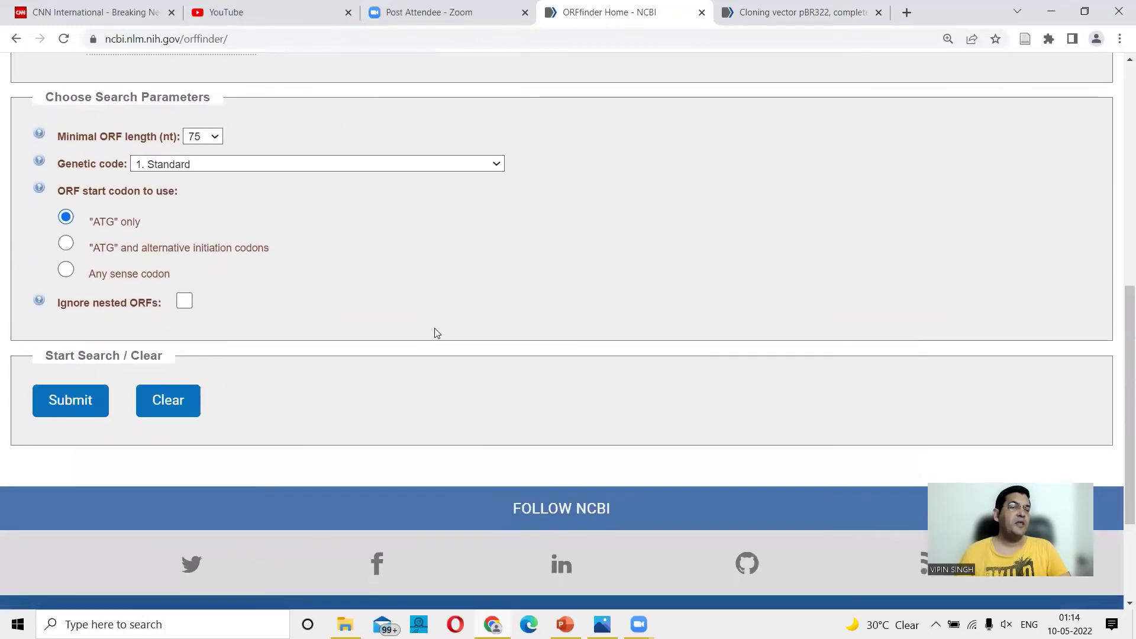
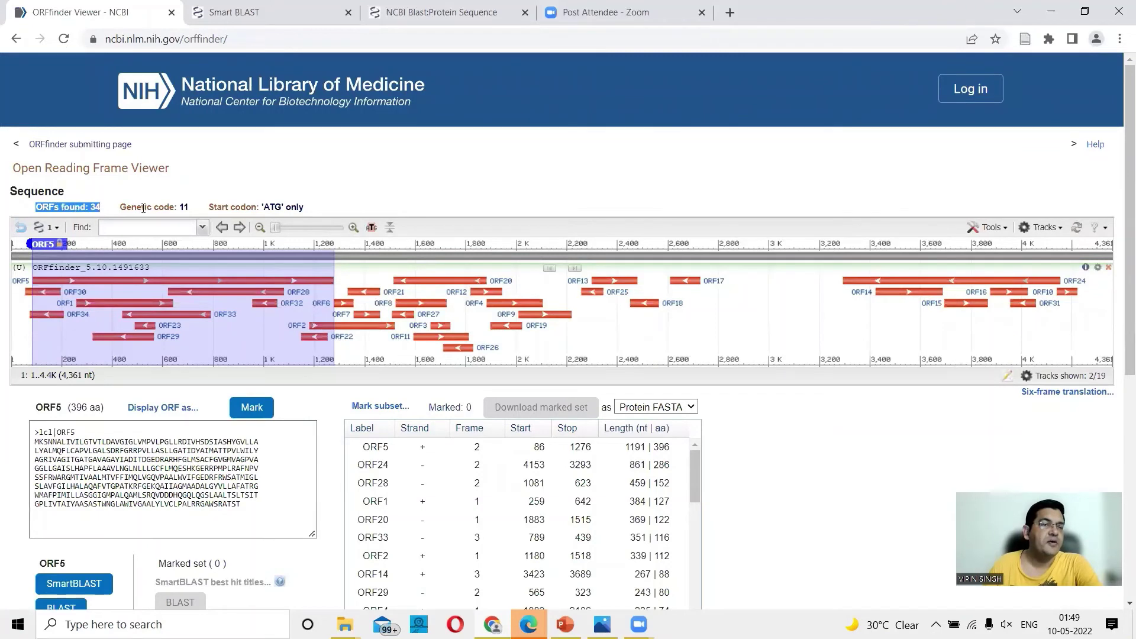
- Examine the genetic code and start codon used for the ORF search, and the ORFs drawn along the sequence map
left_click(146, 207)
left_click_drag(120, 207, 194, 207)
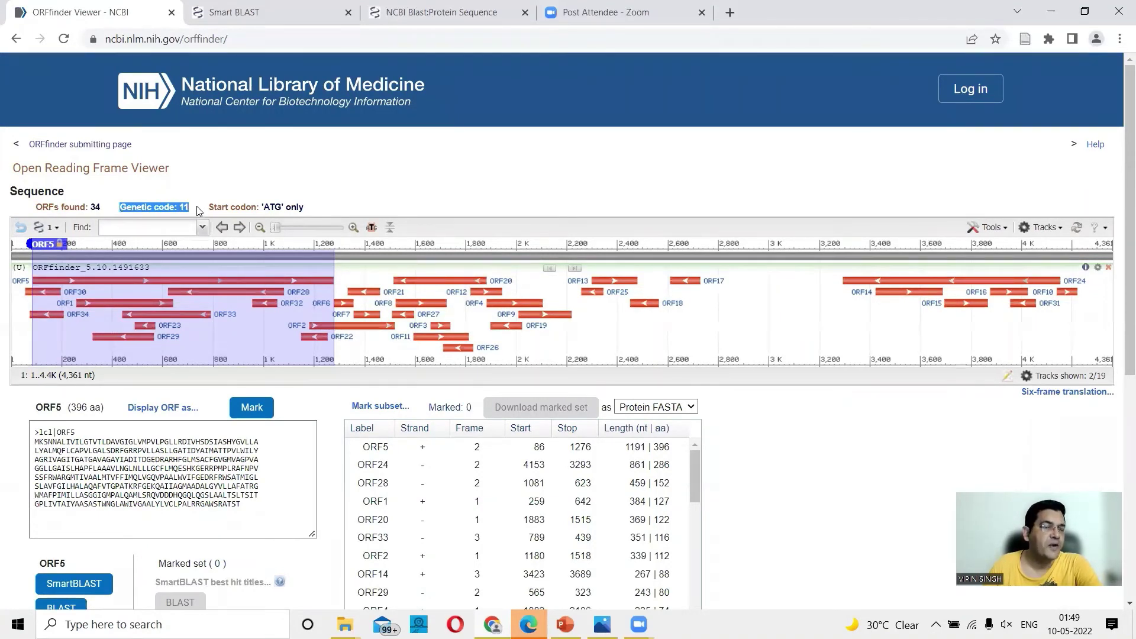
left_click_drag(209, 207, 297, 208)
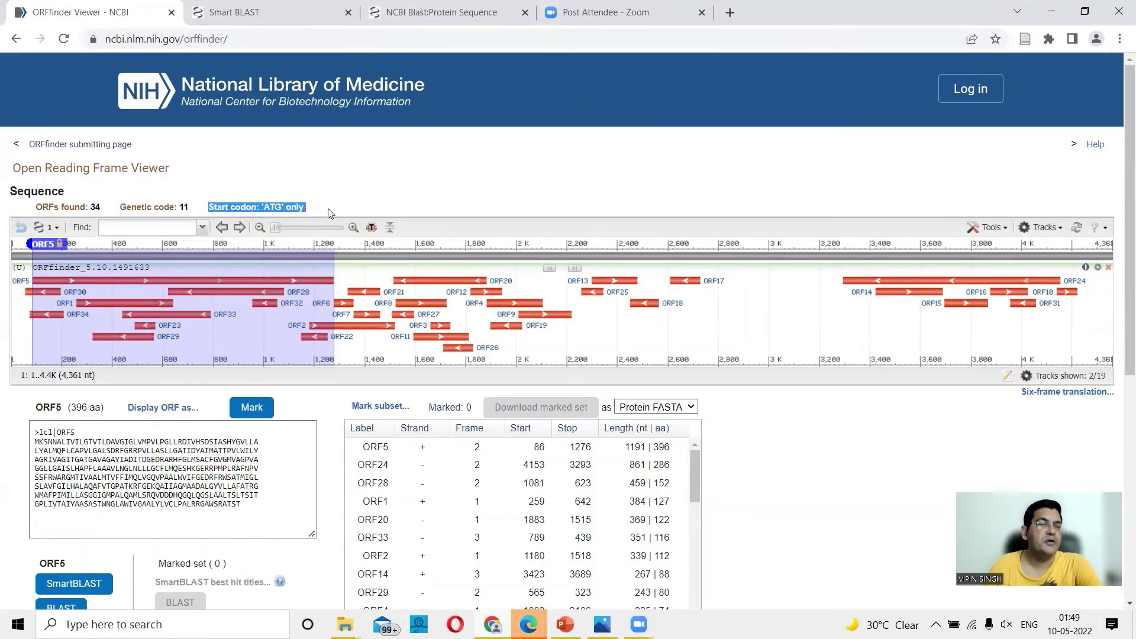
left_click(318, 214)
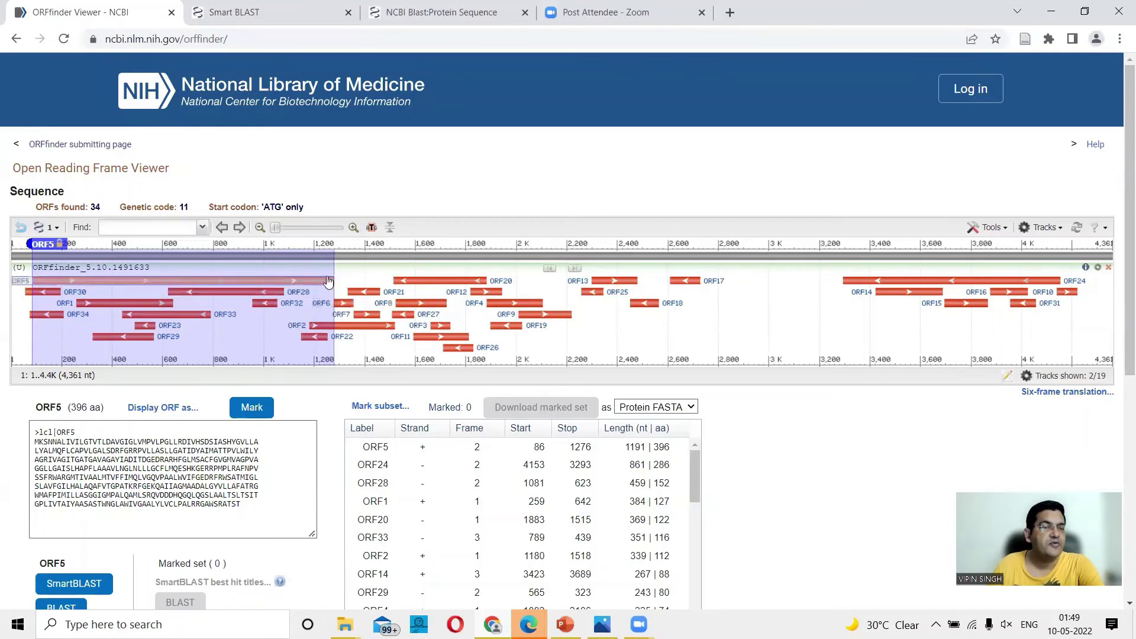
mouse_move(328, 282)
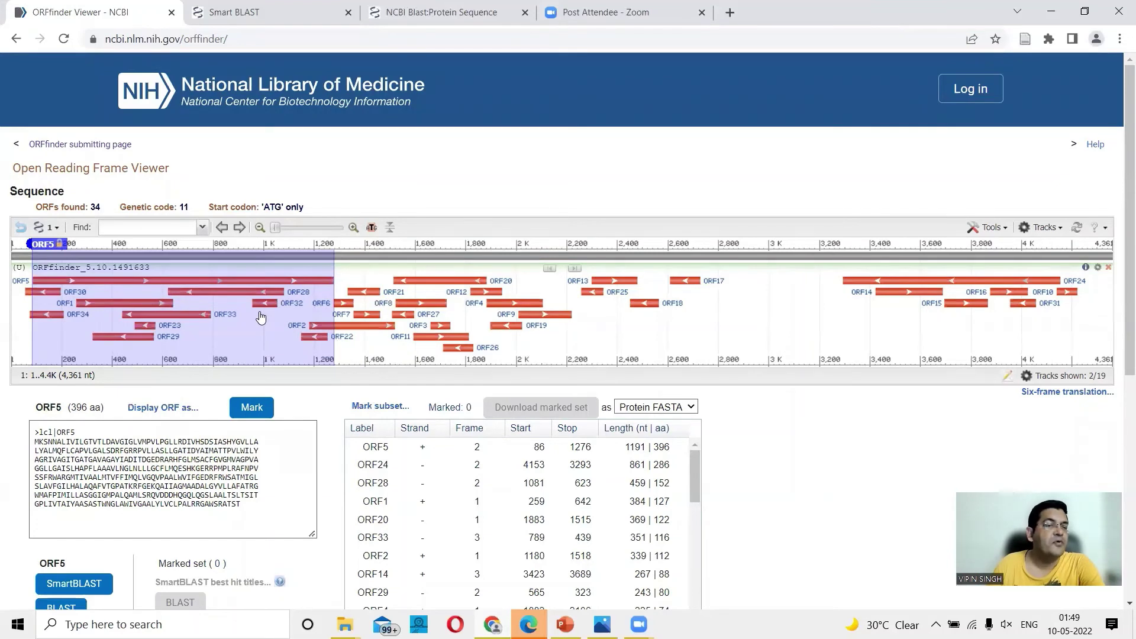
mouse_move(260, 311)
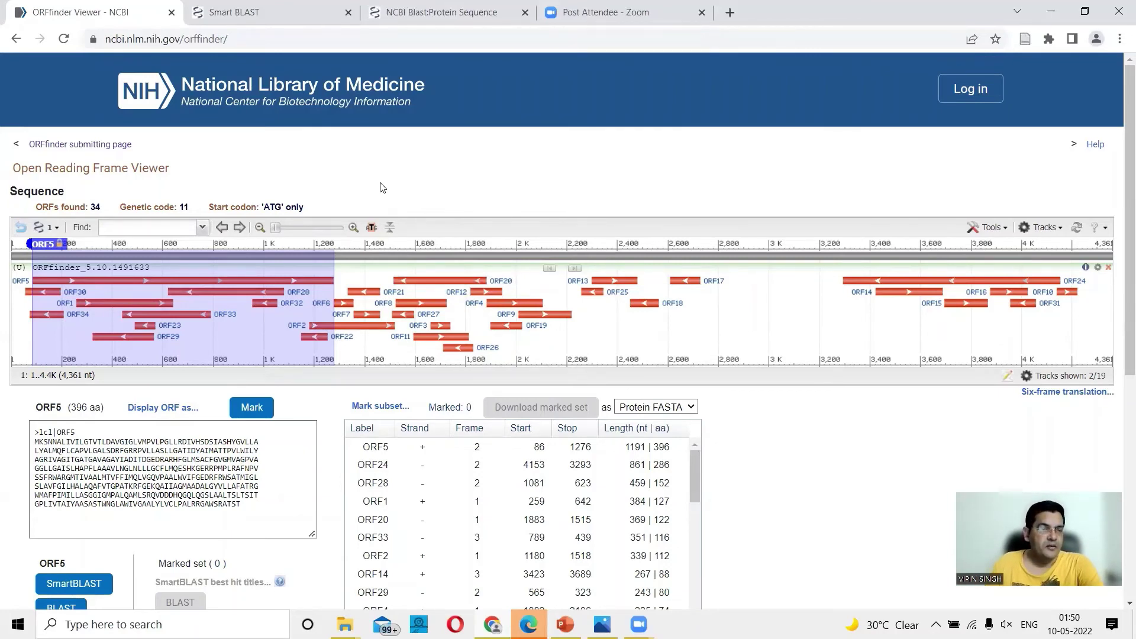
- Display the protein translation and map location of ORF28 from the ORF table
scroll(382, 187, "down", 2)
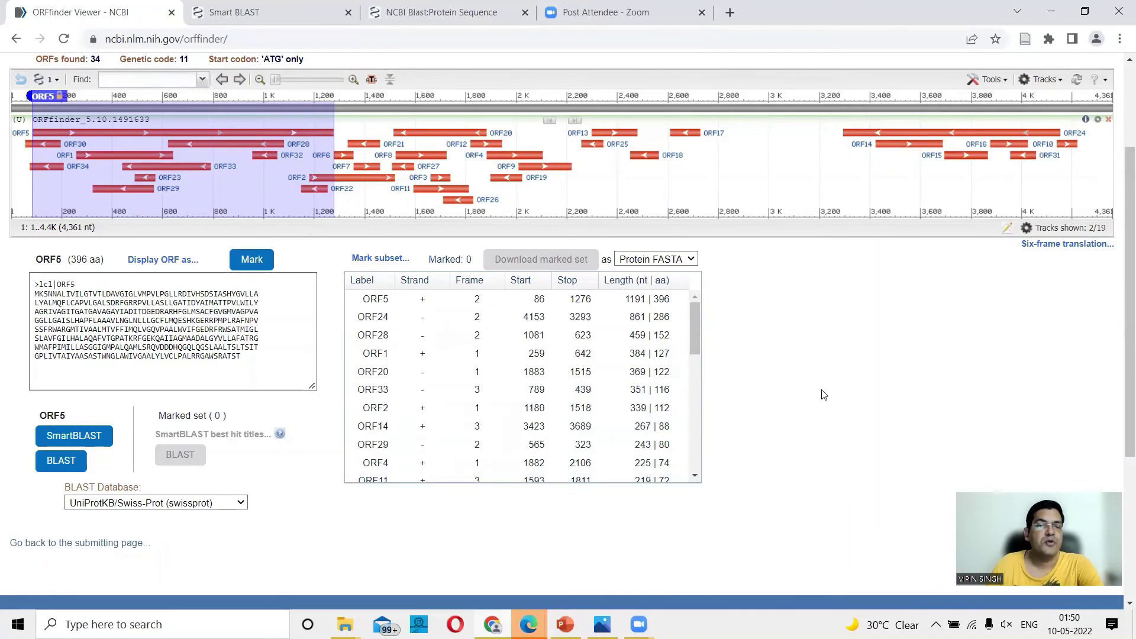
scroll(820, 373, "up", 2)
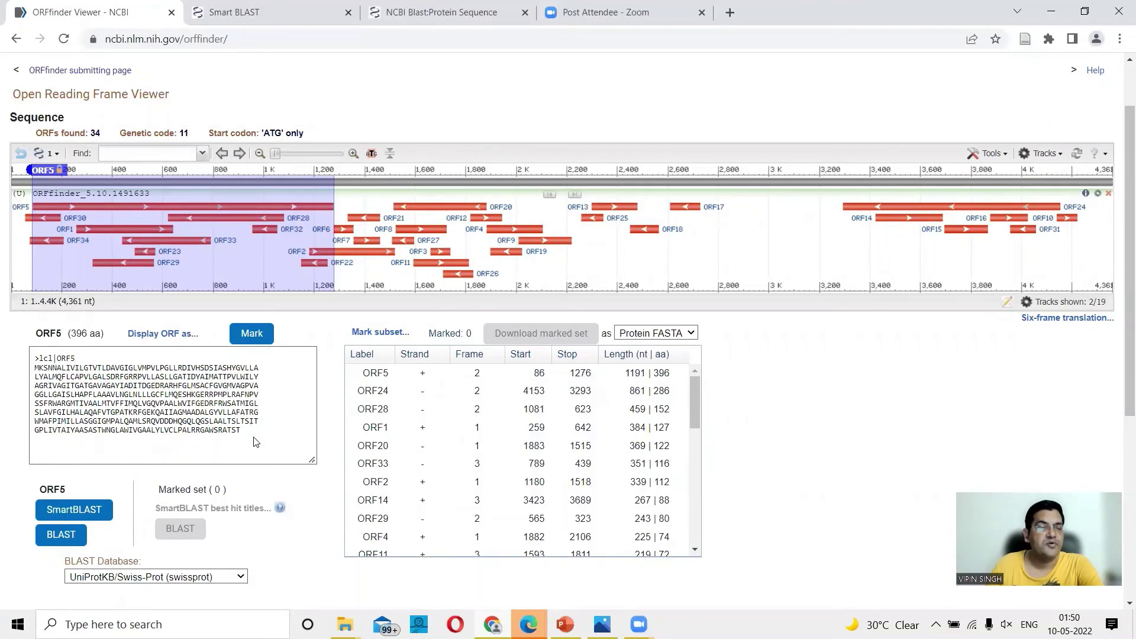
left_click(445, 414)
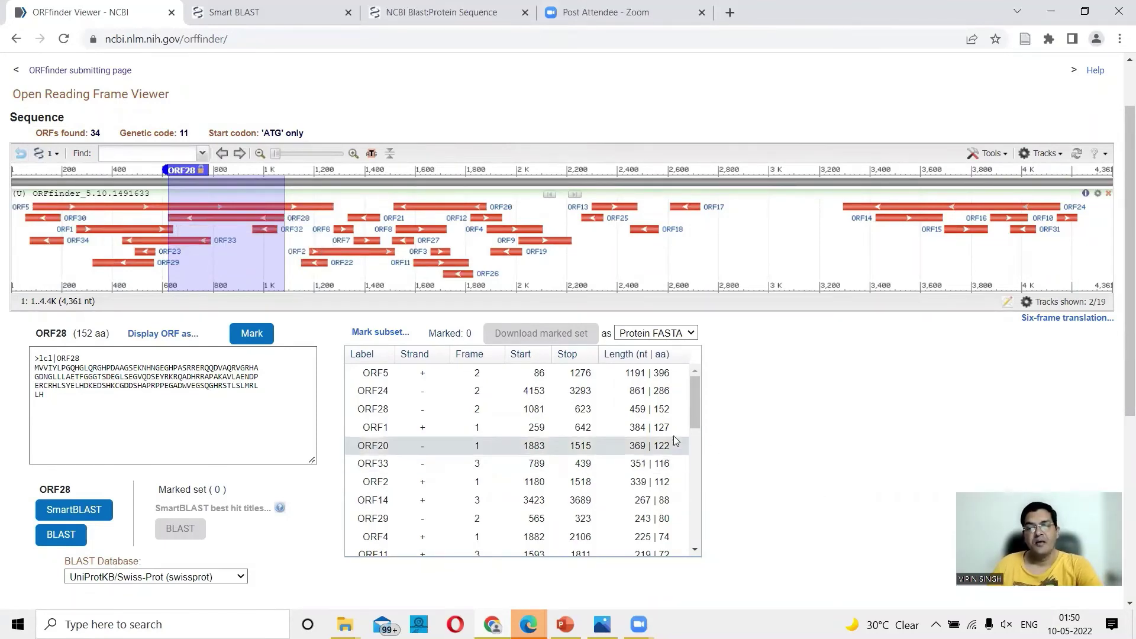
scroll(863, 381, "up", 1)
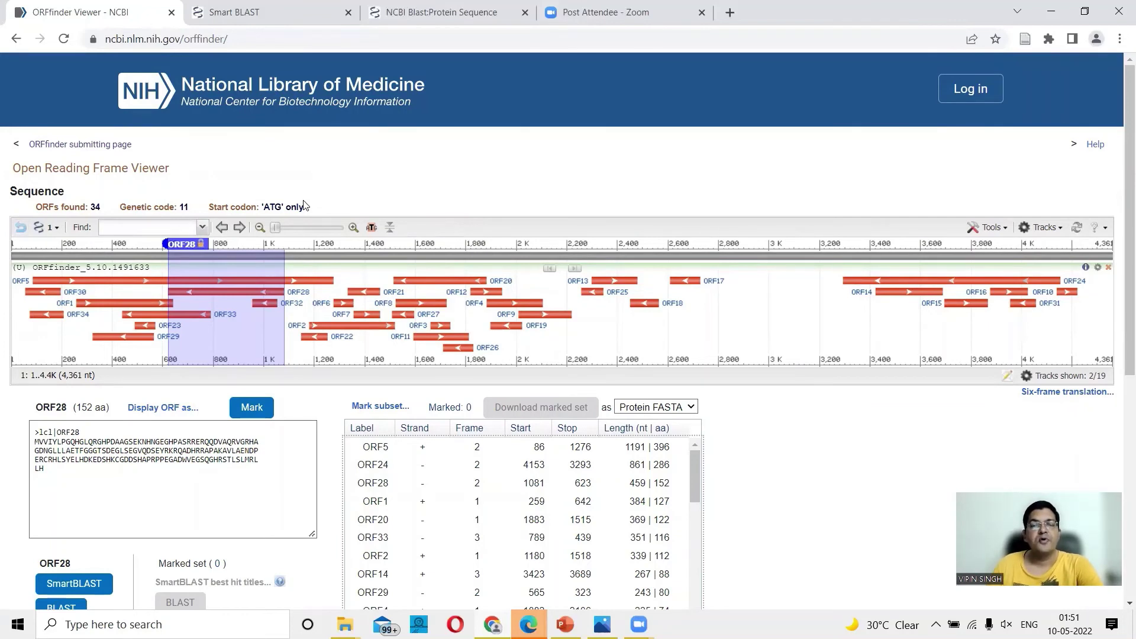
- Return to the submission form and rerun the ORF search with a minimal ORF length of 300 nt and nested ORFs ignored
left_click(17, 39)
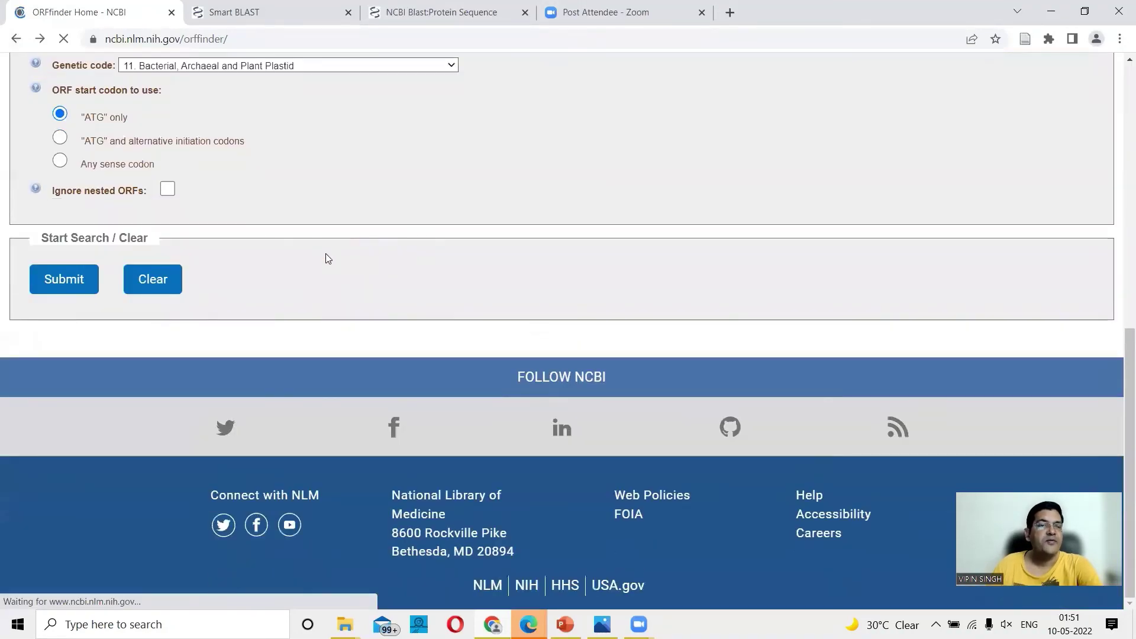
scroll(325, 255, "up", 4)
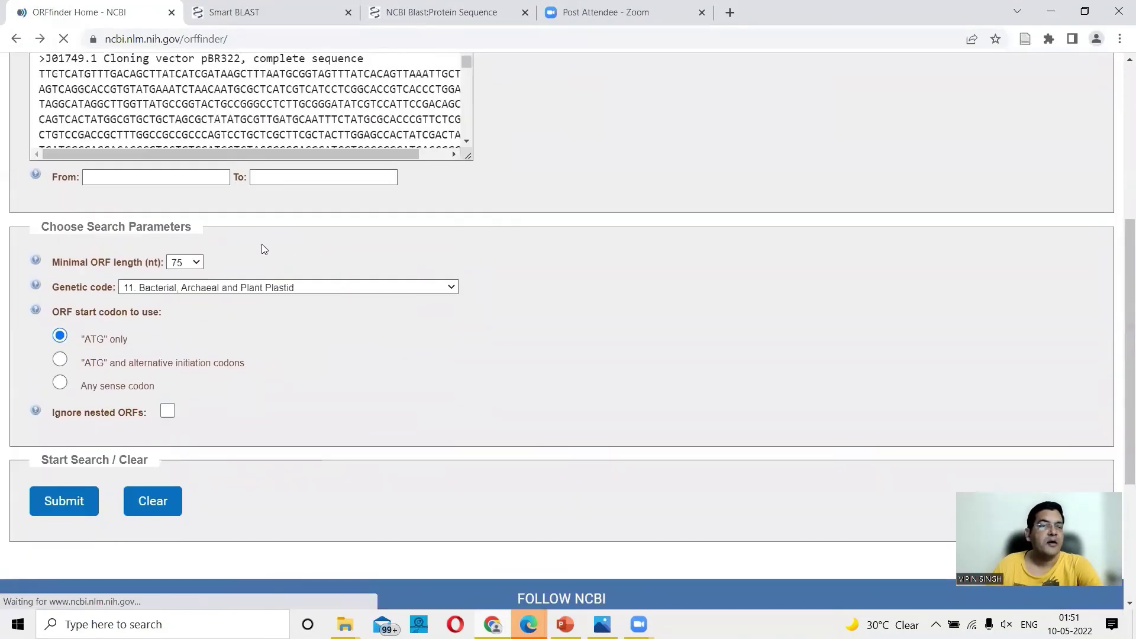
left_click(195, 263)
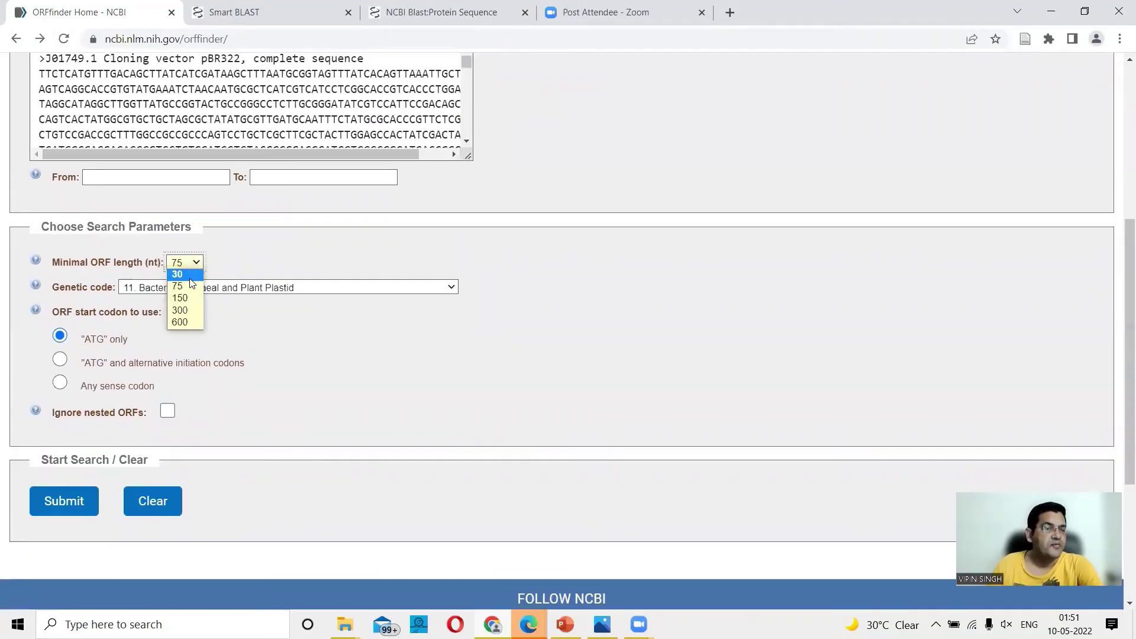
left_click(186, 312)
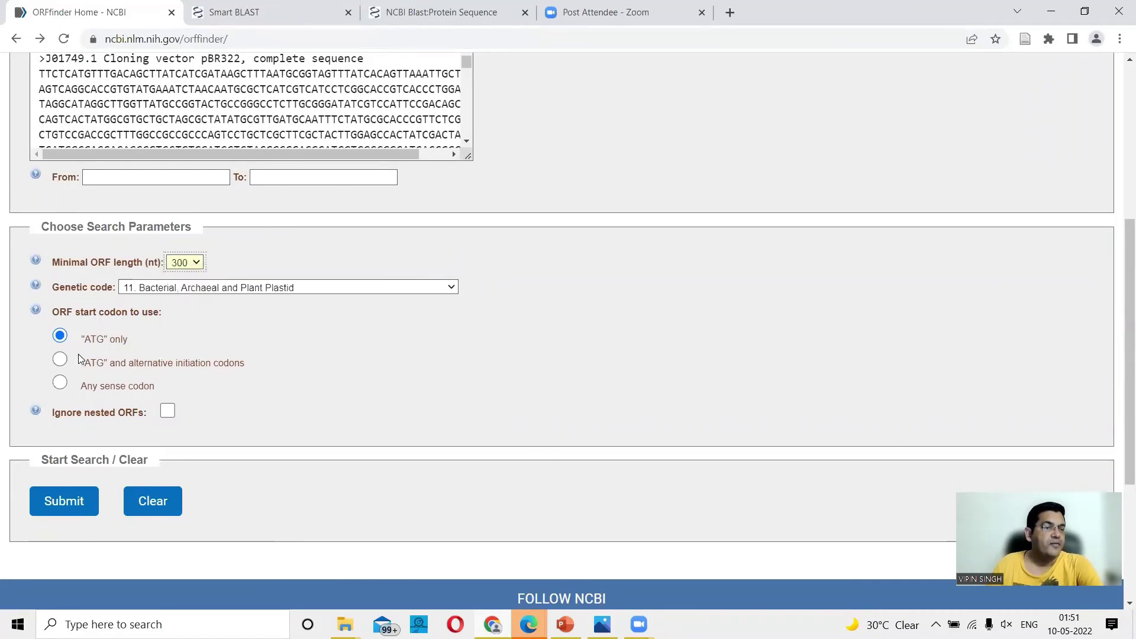
scroll(207, 344, "down", 2)
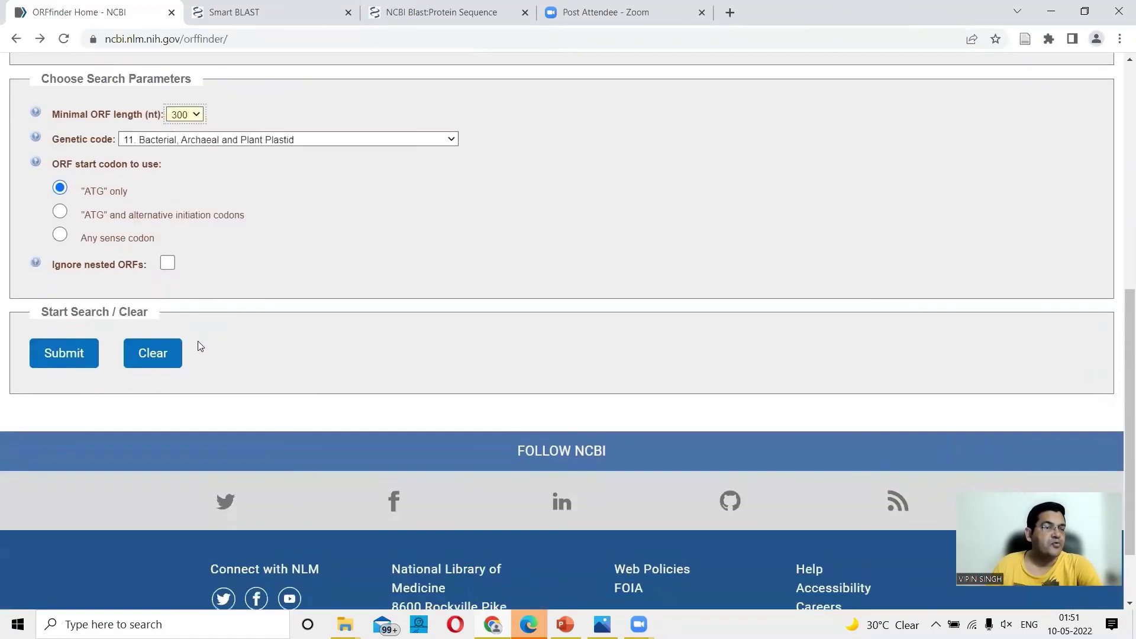
left_click(168, 263)
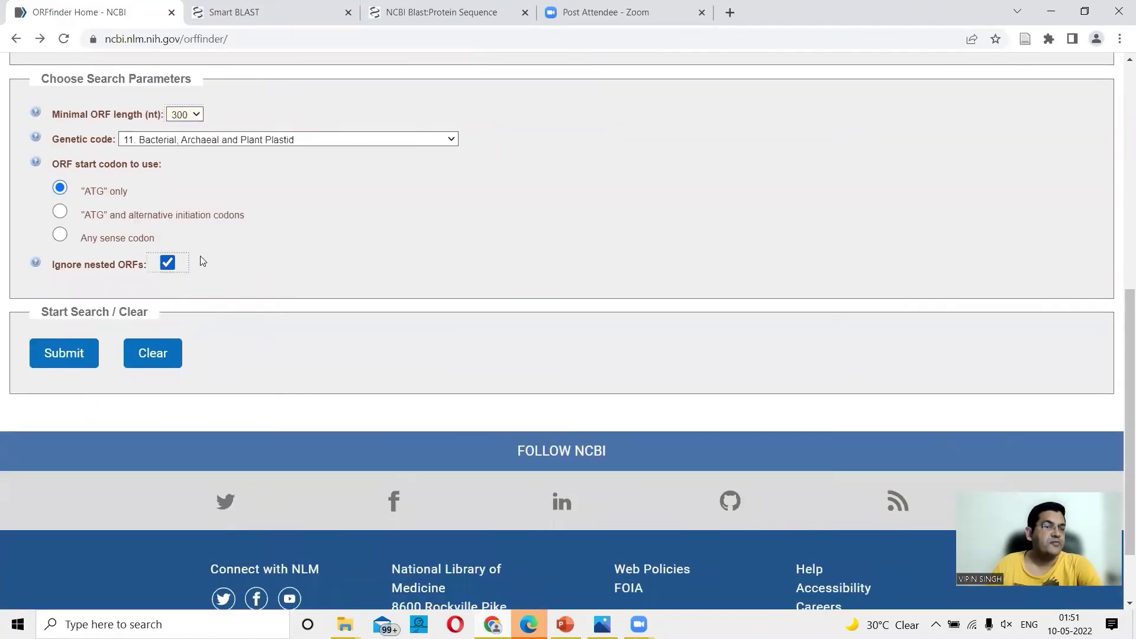
left_click(62, 354)
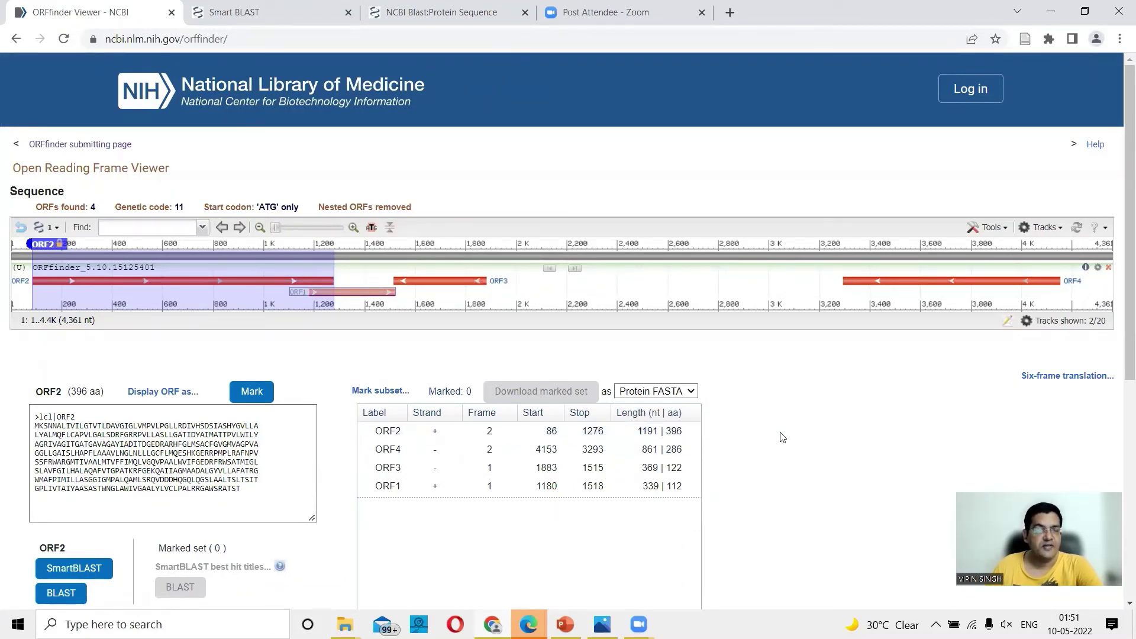
- Examine the filtered ORFs on the sequence map and their strands, frames, positions and lengths in the table
scroll(507, 420, "down", 1)
scroll(503, 384, "down", 2)
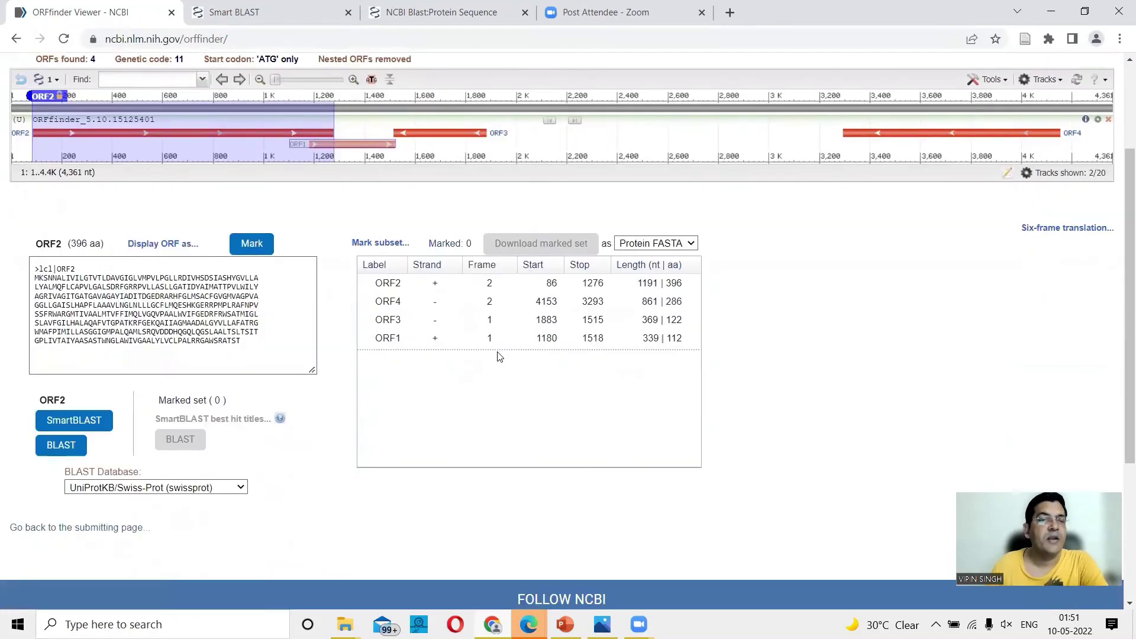
scroll(300, 256, "up", 3)
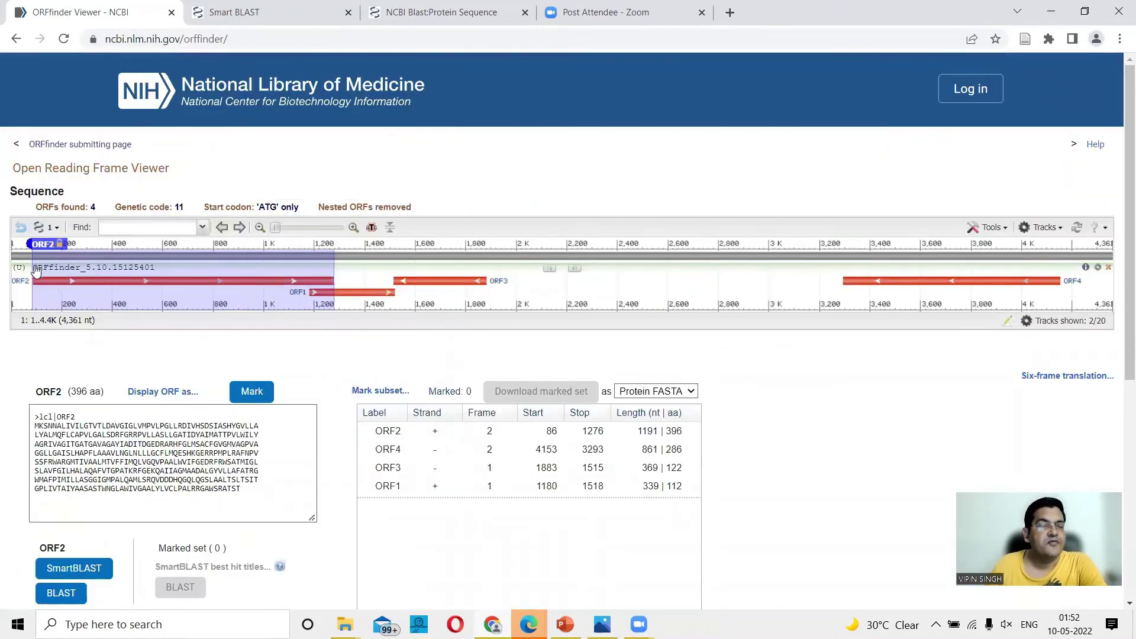
scroll(749, 429, "down", 1)
scroll(749, 428, "down", 1)
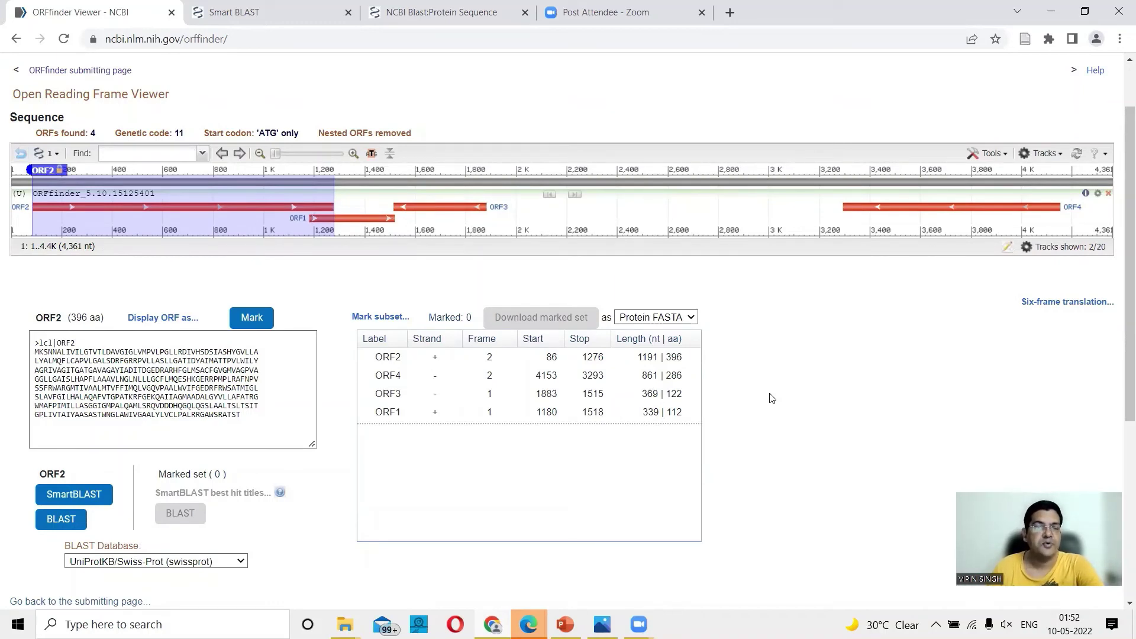
- Set the BLAST database to Reference proteins (refseq_protein) and open a protein BLAST search for ORF2
scroll(769, 394, "down", 2)
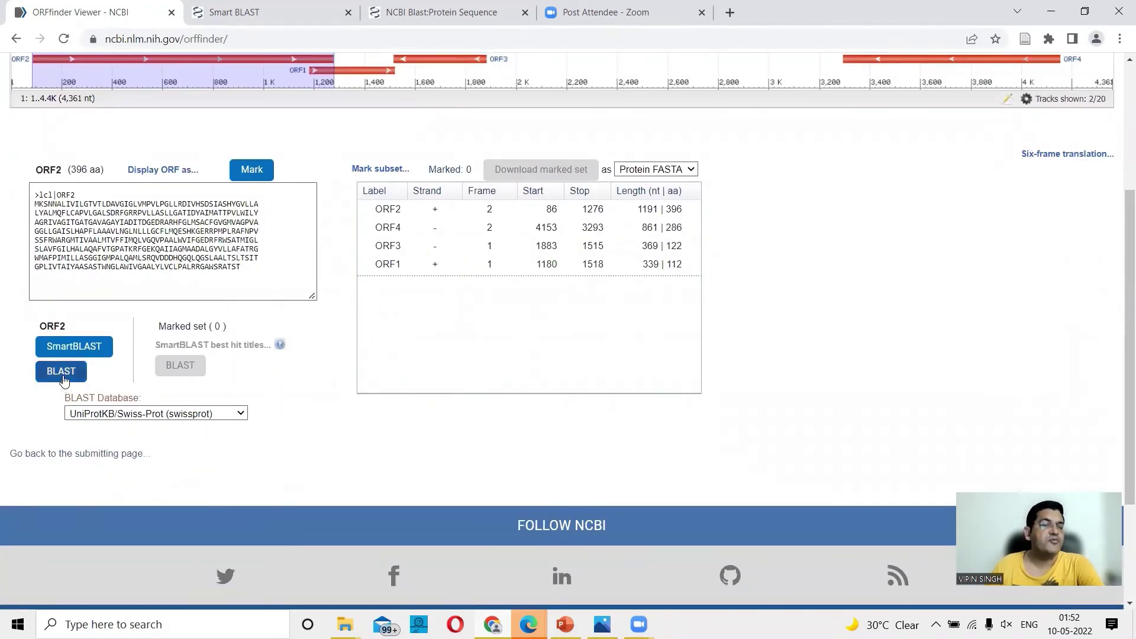
left_click(233, 416)
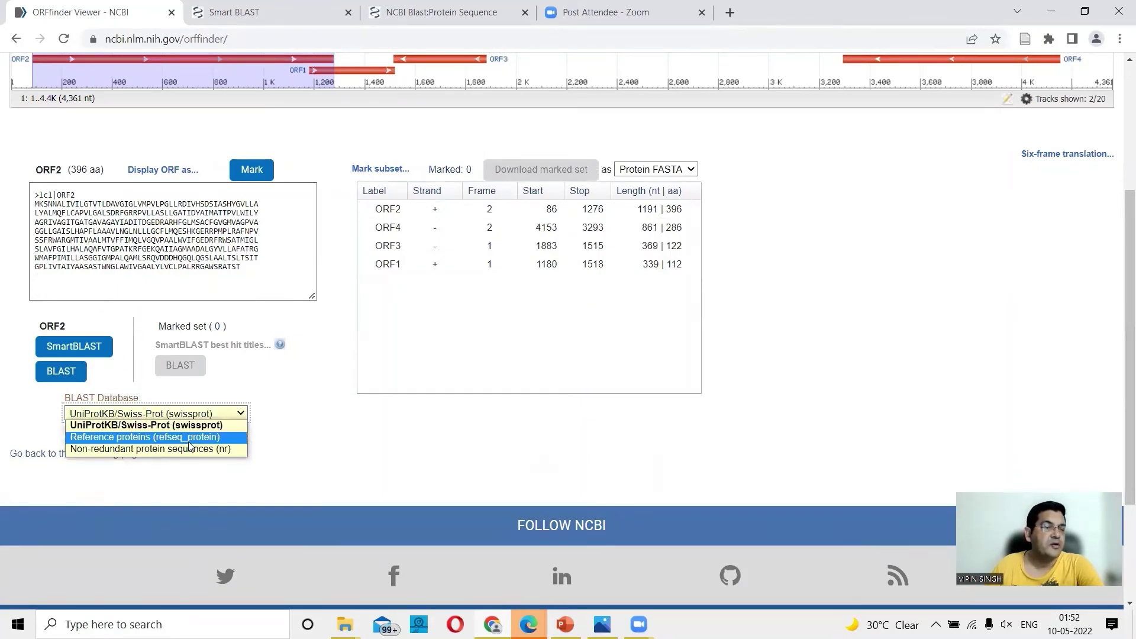
left_click(191, 438)
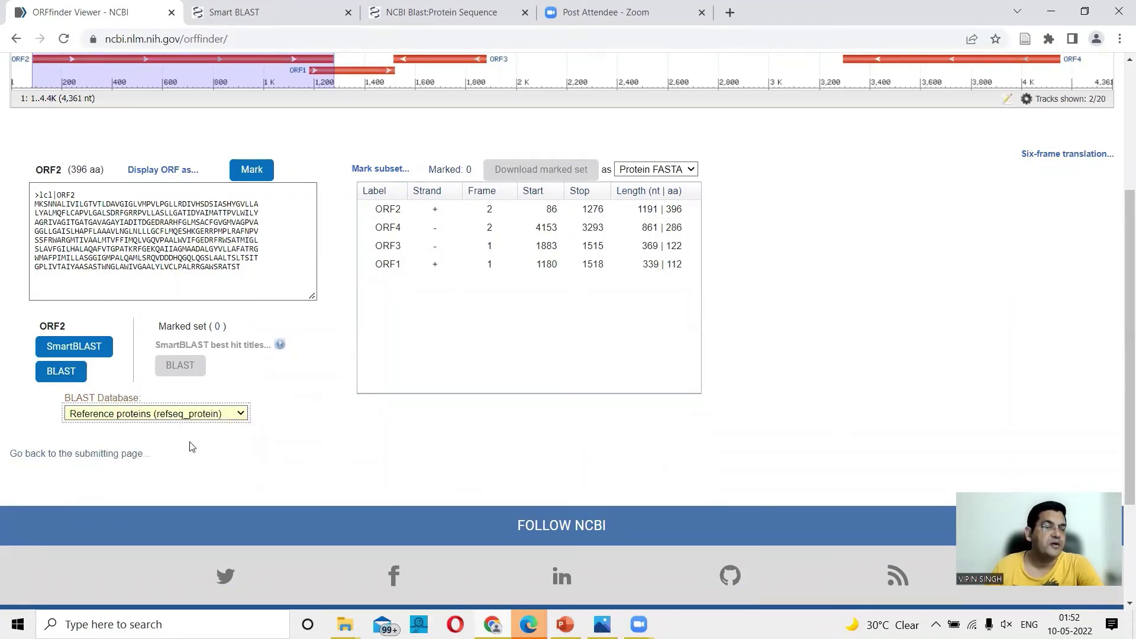
left_click(66, 377)
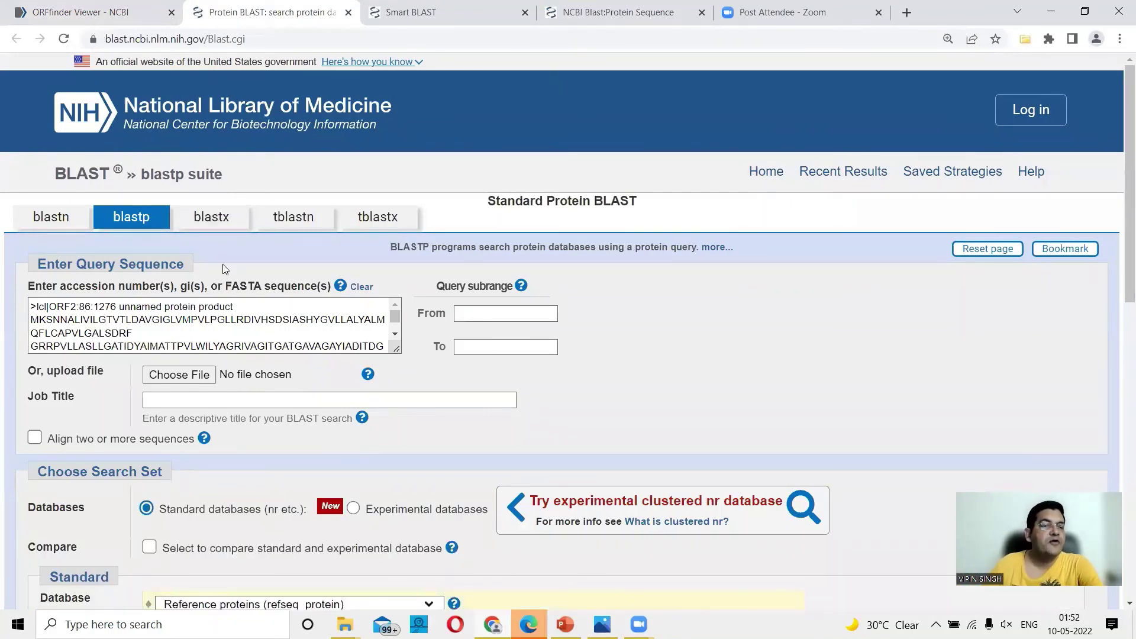
- Run the blastp search for ORF2 against the refseq_protein database and review the sequences producing significant alignments
scroll(224, 319, "down", 3)
scroll(579, 388, "down", 1)
scroll(576, 385, "down", 6)
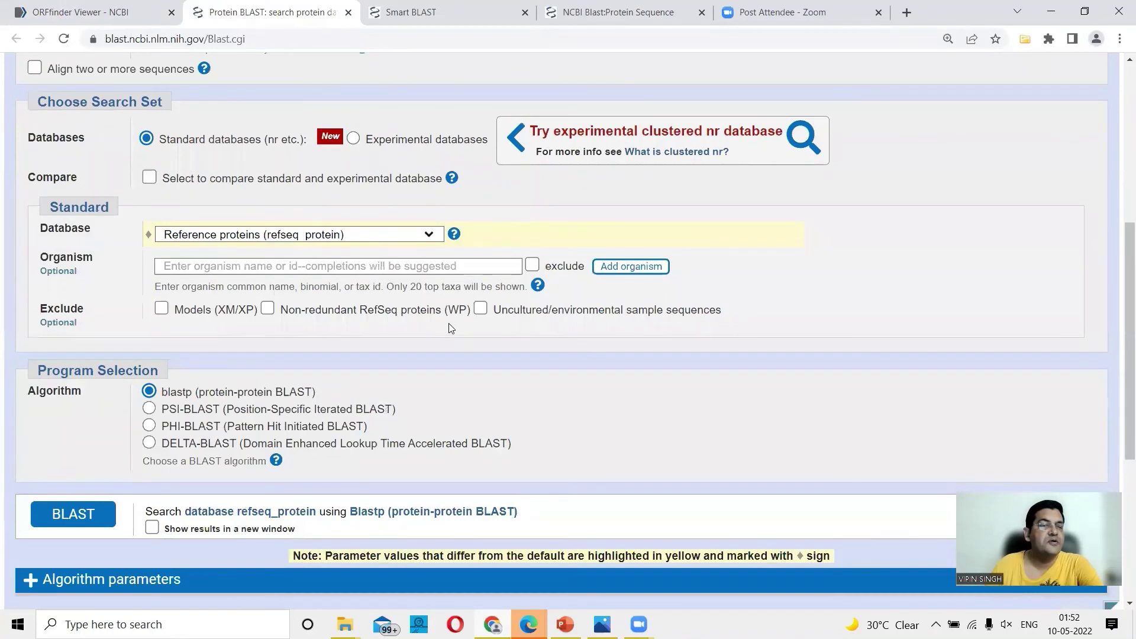
scroll(449, 323, "down", 3)
left_click(95, 379)
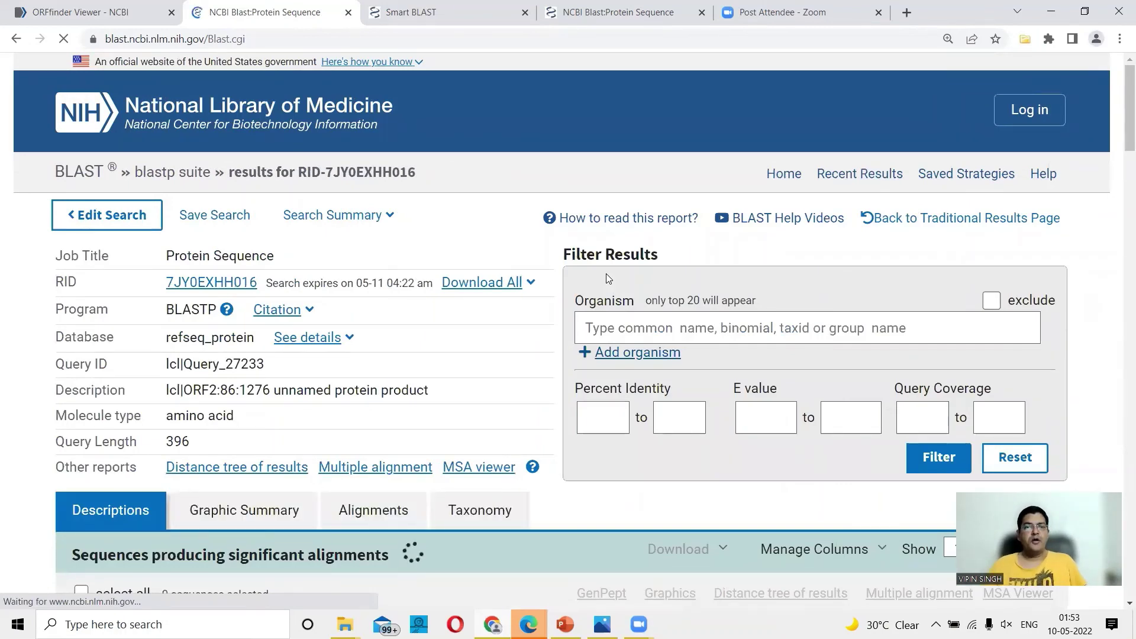
scroll(606, 282, "down", 1)
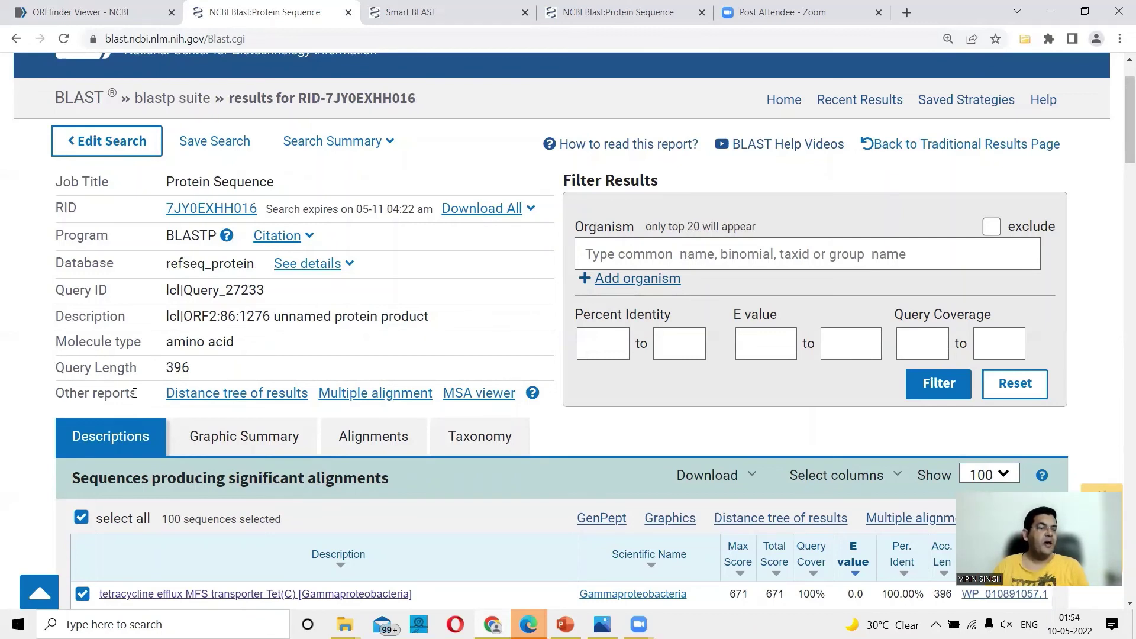
scroll(142, 394, "down", 3)
scroll(141, 396, "down", 3)
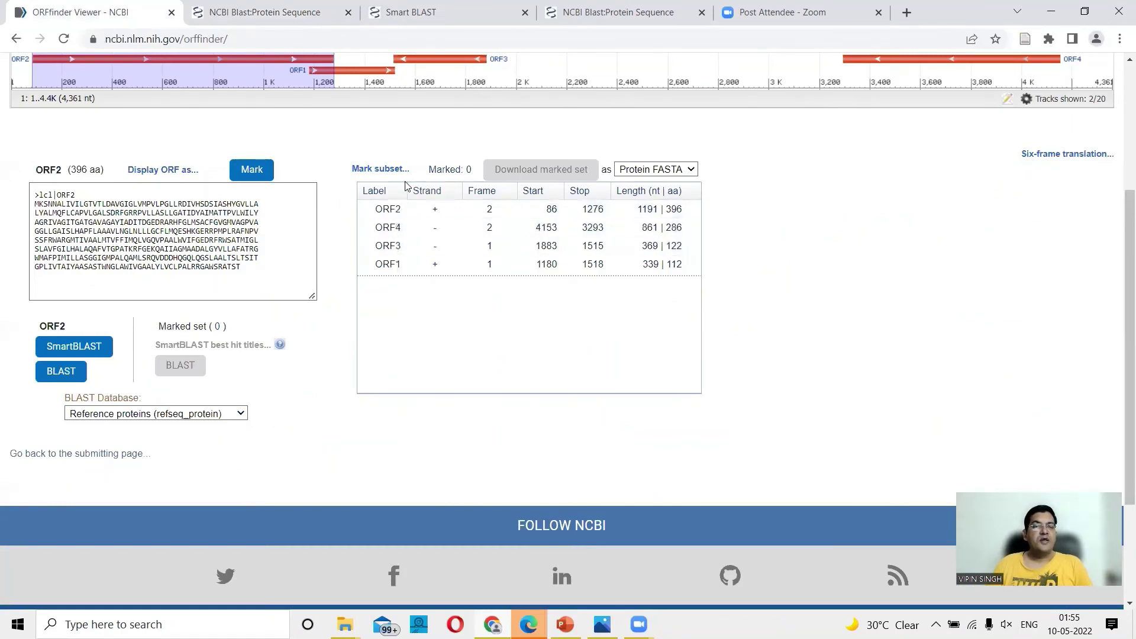
- Return to the ORFfinder results, select ORF4 in the ORF table and run SmartBLAST on its protein sequence
scroll(966, 264, "up", 3)
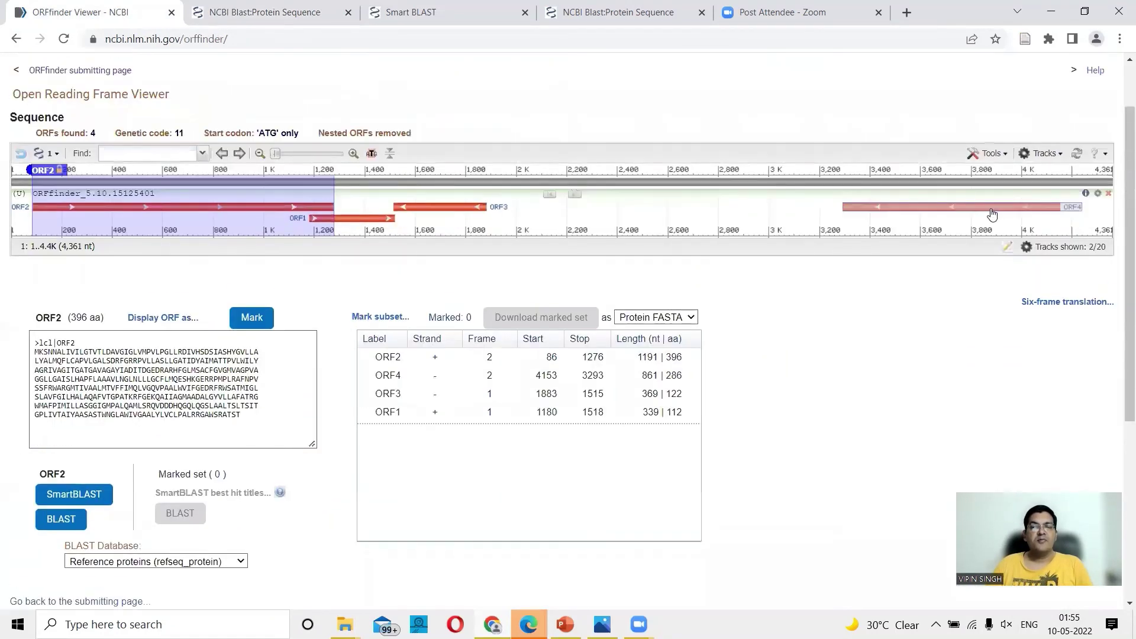
left_click(431, 376)
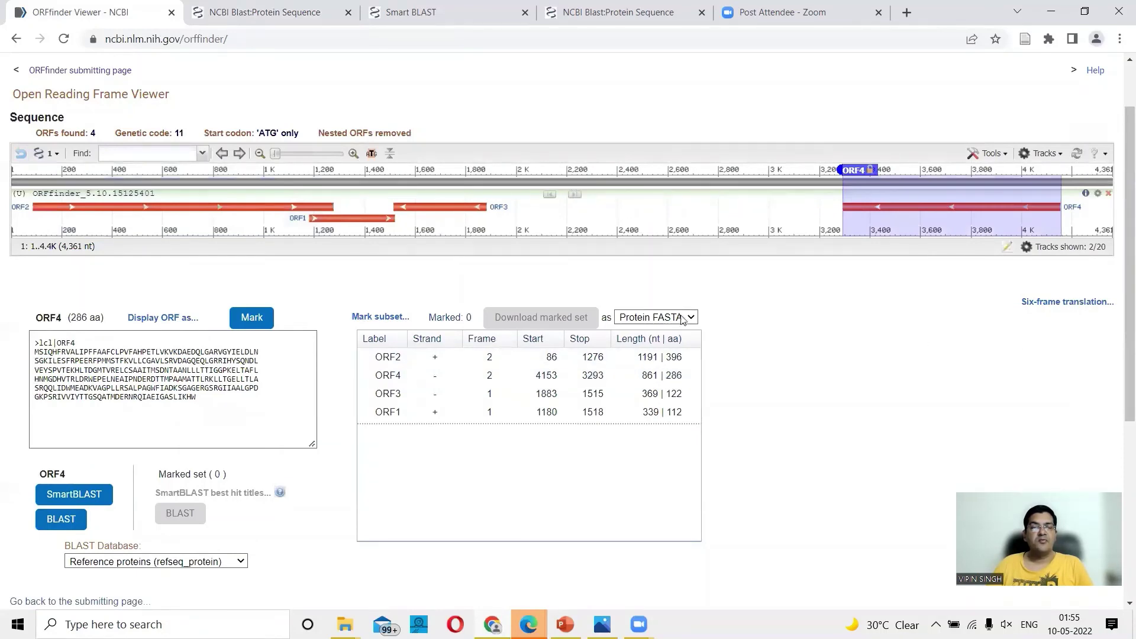
scroll(411, 414, "down", 4)
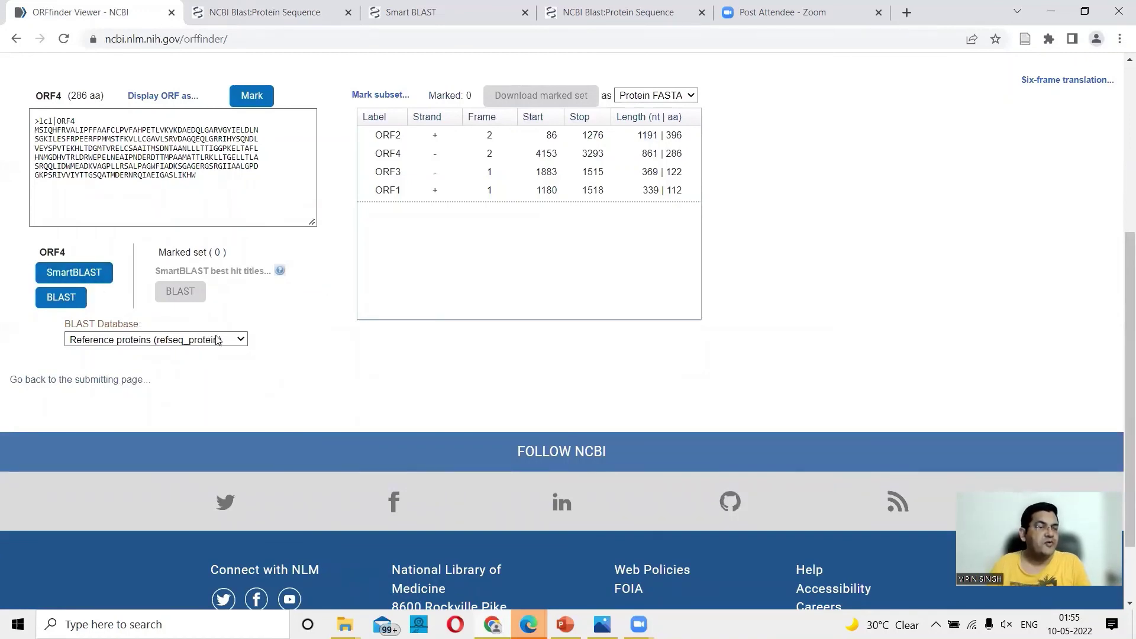
left_click(98, 286)
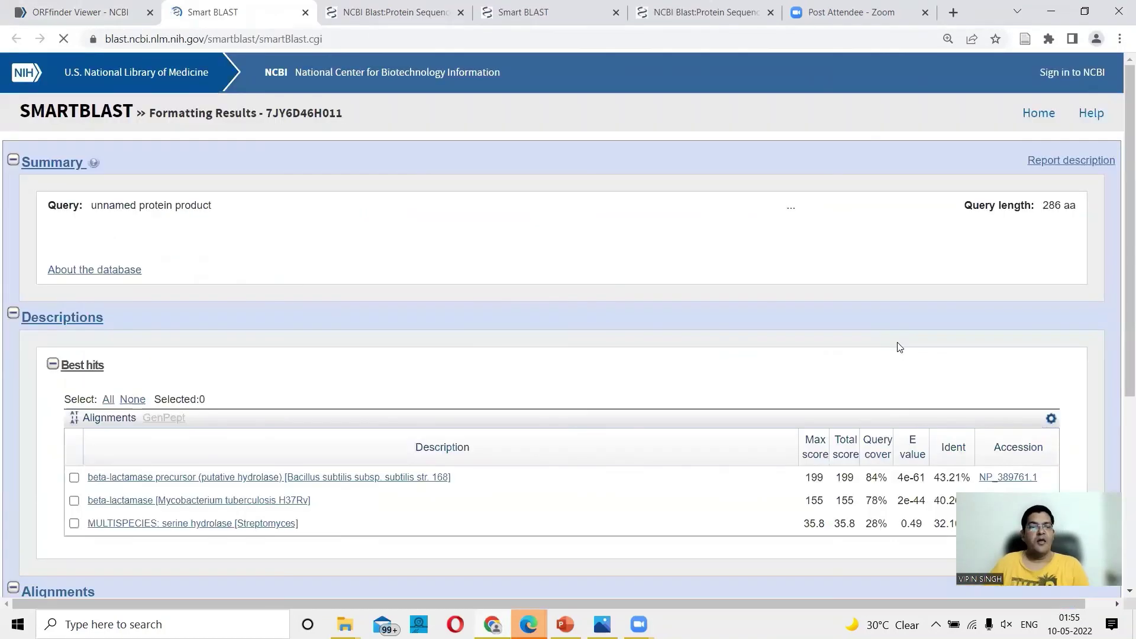
- Examine the SmartBLAST summary tree, the best hits and the additional BLAST hits for ORF4
scroll(563, 126, "down", 2)
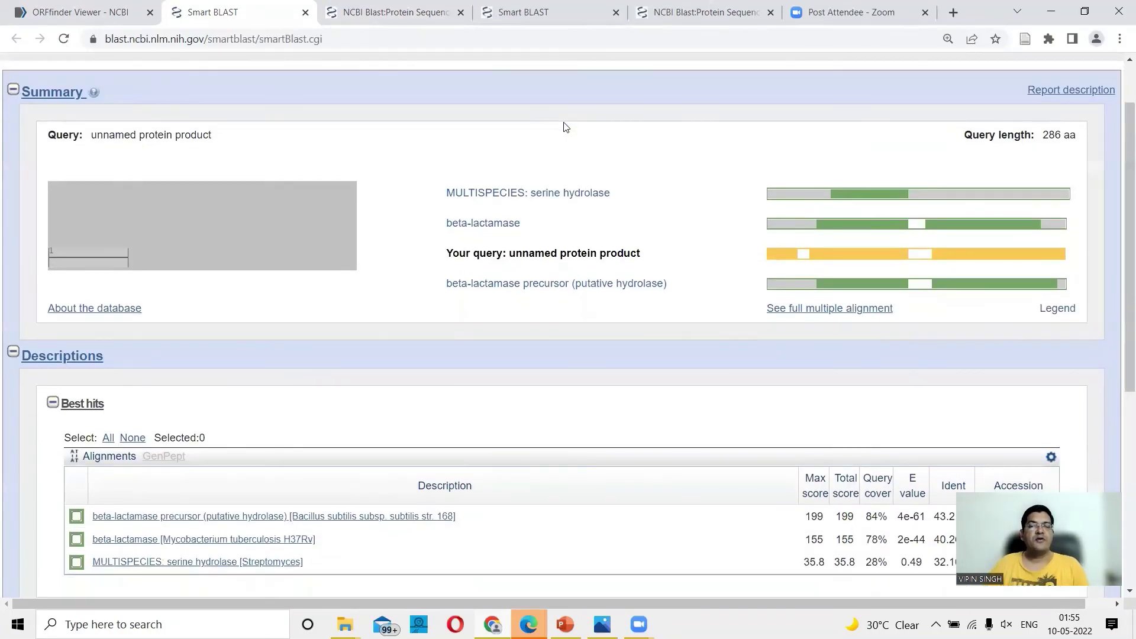
scroll(604, 152, "down", 5)
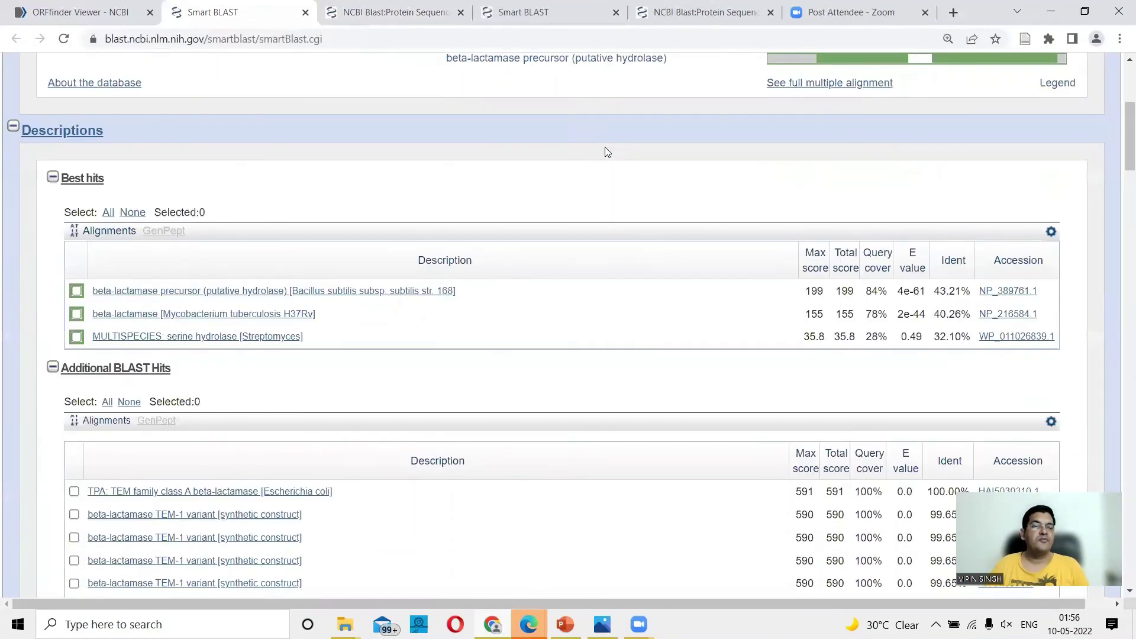
scroll(559, 252, "down", 2)
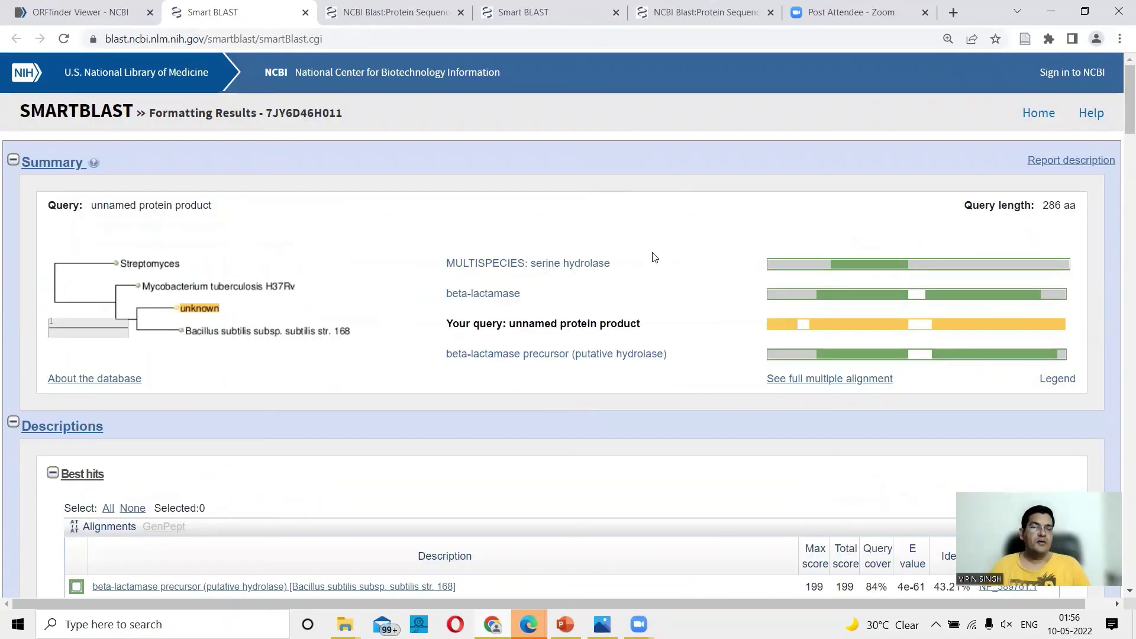
scroll(638, 289, "down", 3)
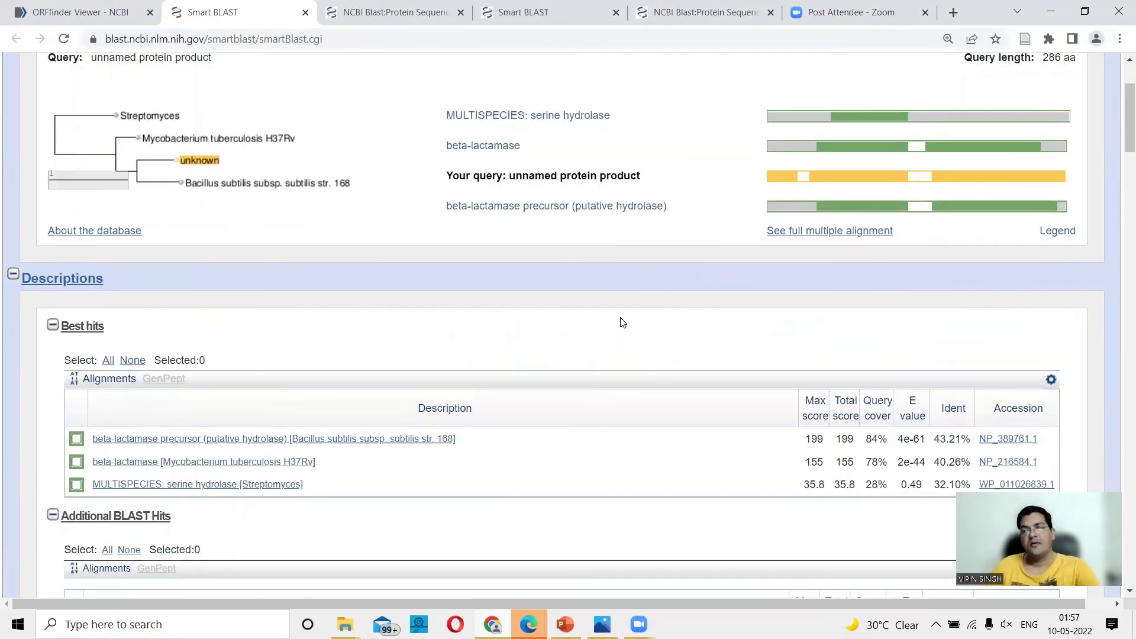